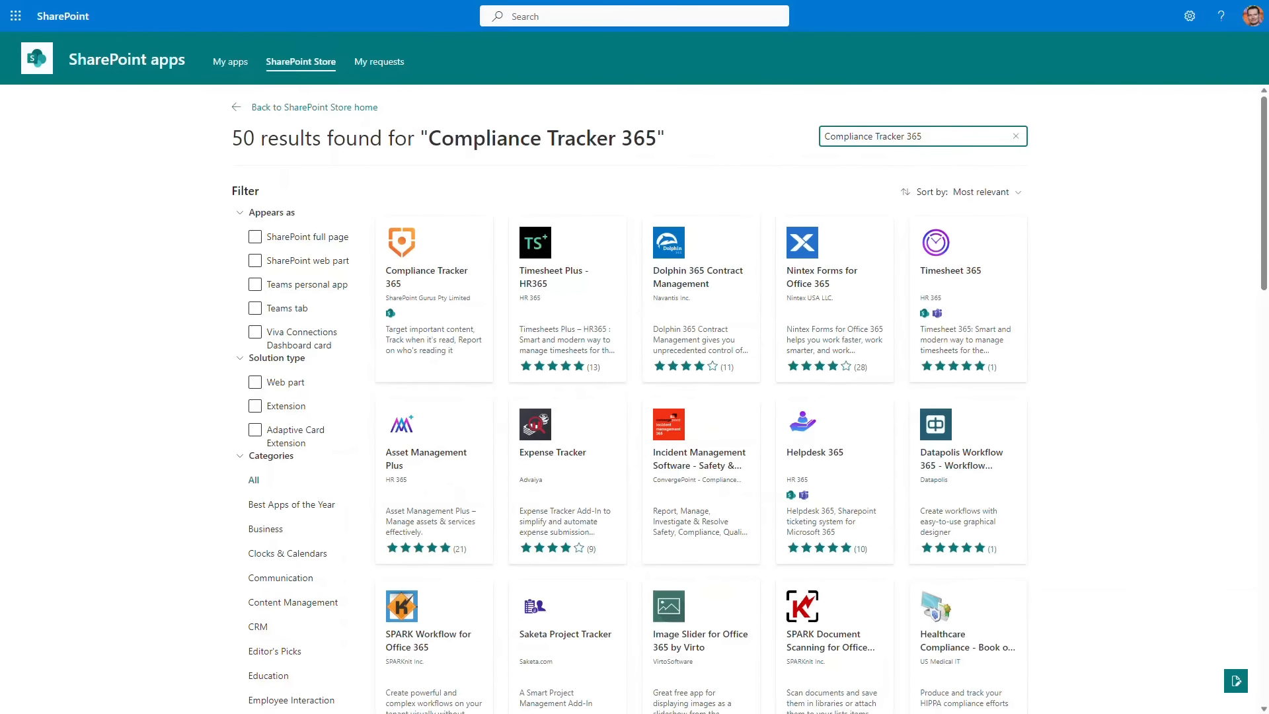
Step: Add Compliance Tracker 365 from the SharePoint Store to the Apps site, accepting its data access
click(479, 241)
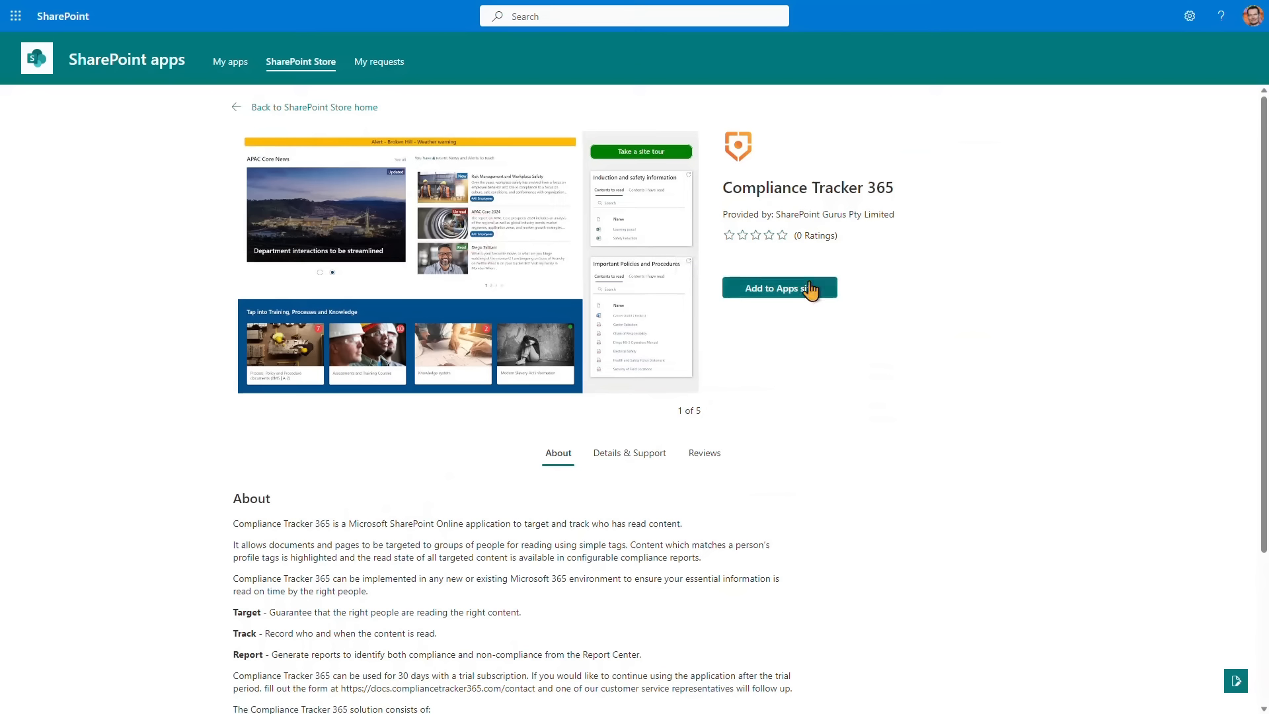
click(833, 300)
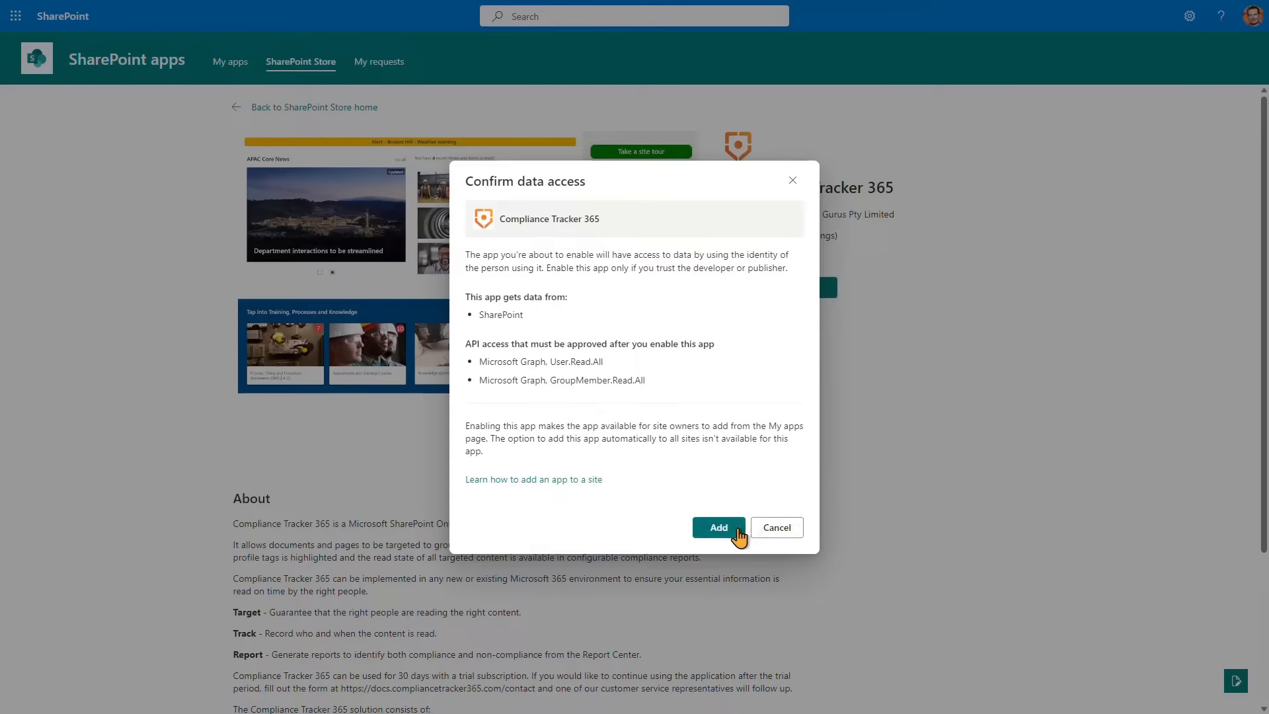
click(739, 538)
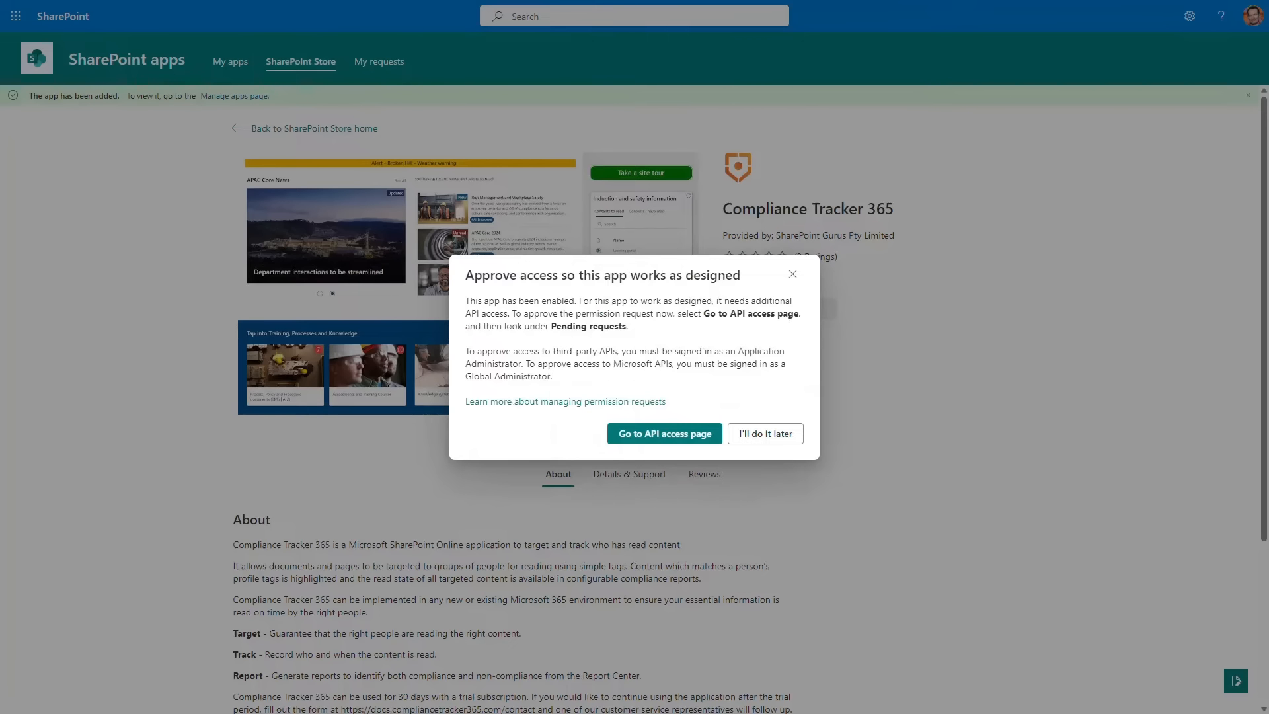
Step: Approve the pending Microsoft Graph API requests GroupMember.Read.All and User.Read.All for Compliance Tracker 365
click(653, 438)
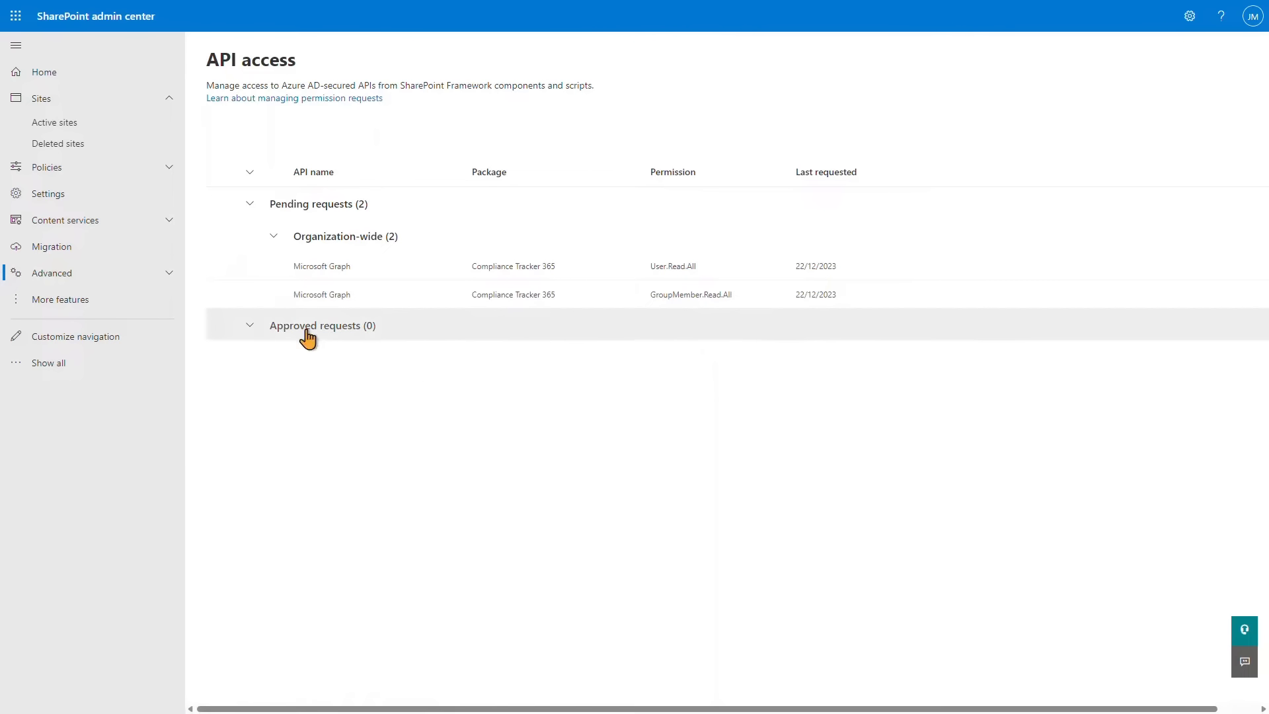
click(222, 294)
click(238, 132)
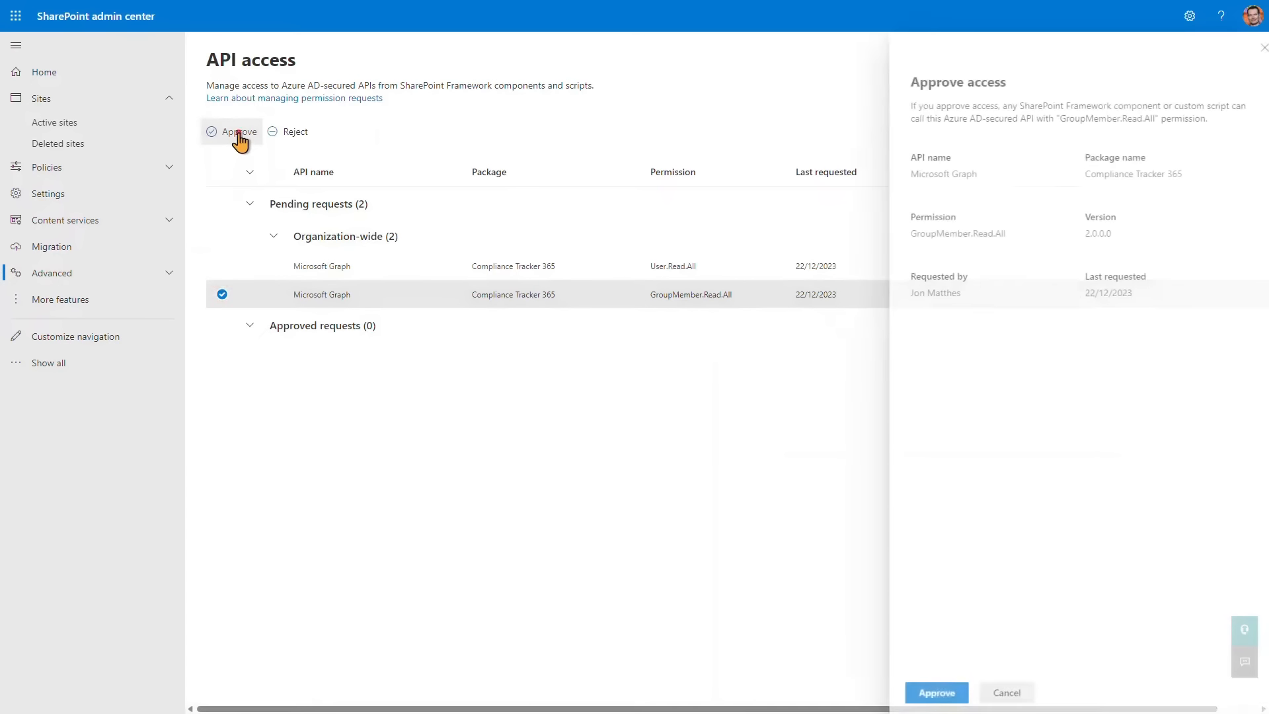
click(926, 693)
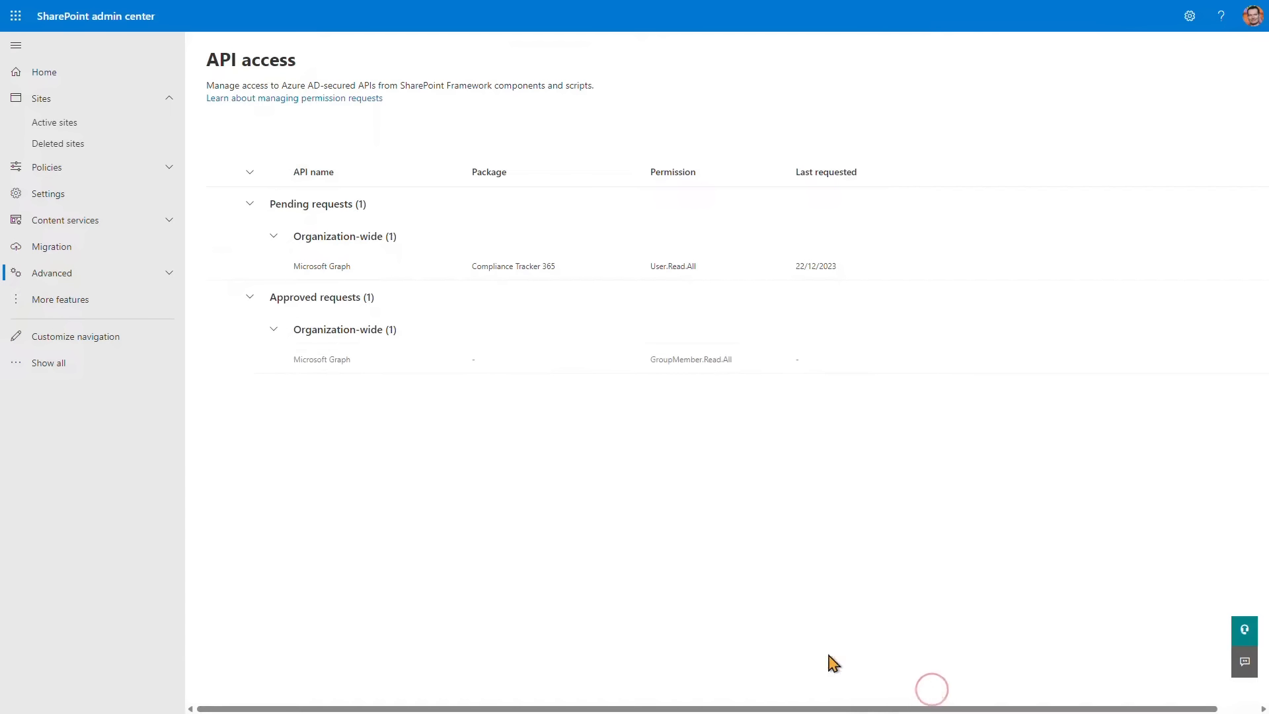
click(222, 267)
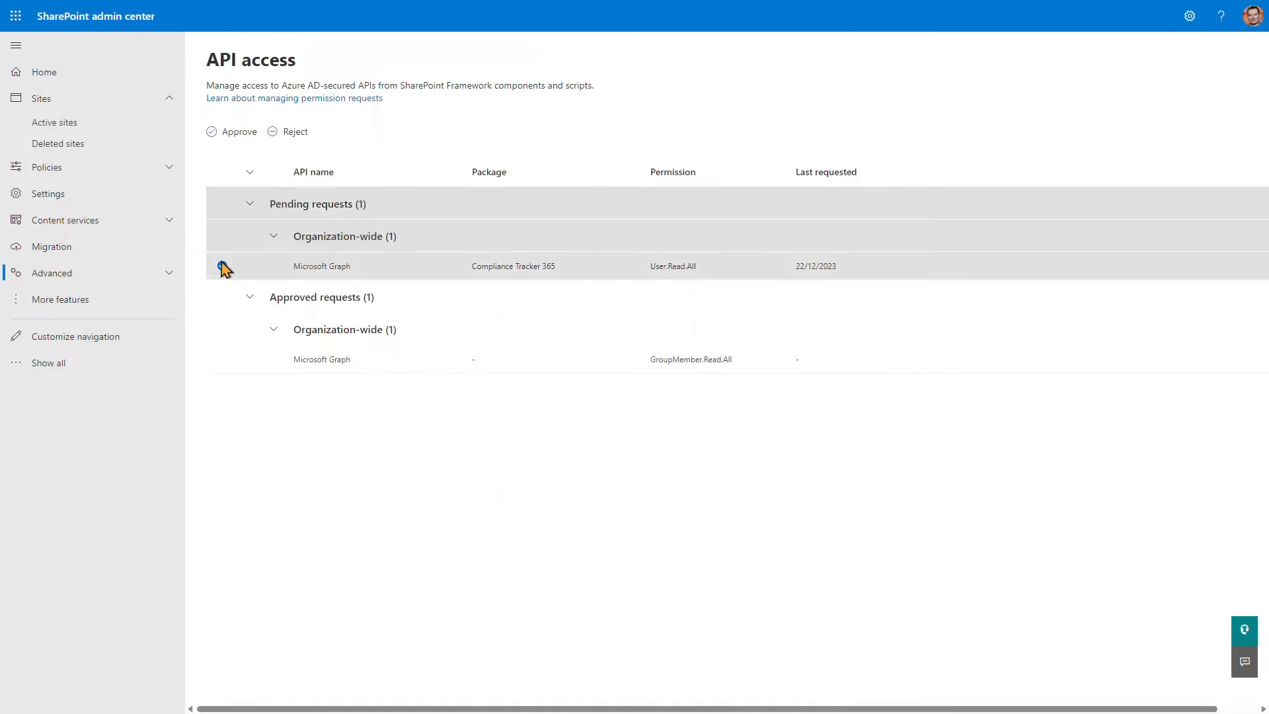
click(239, 131)
click(926, 693)
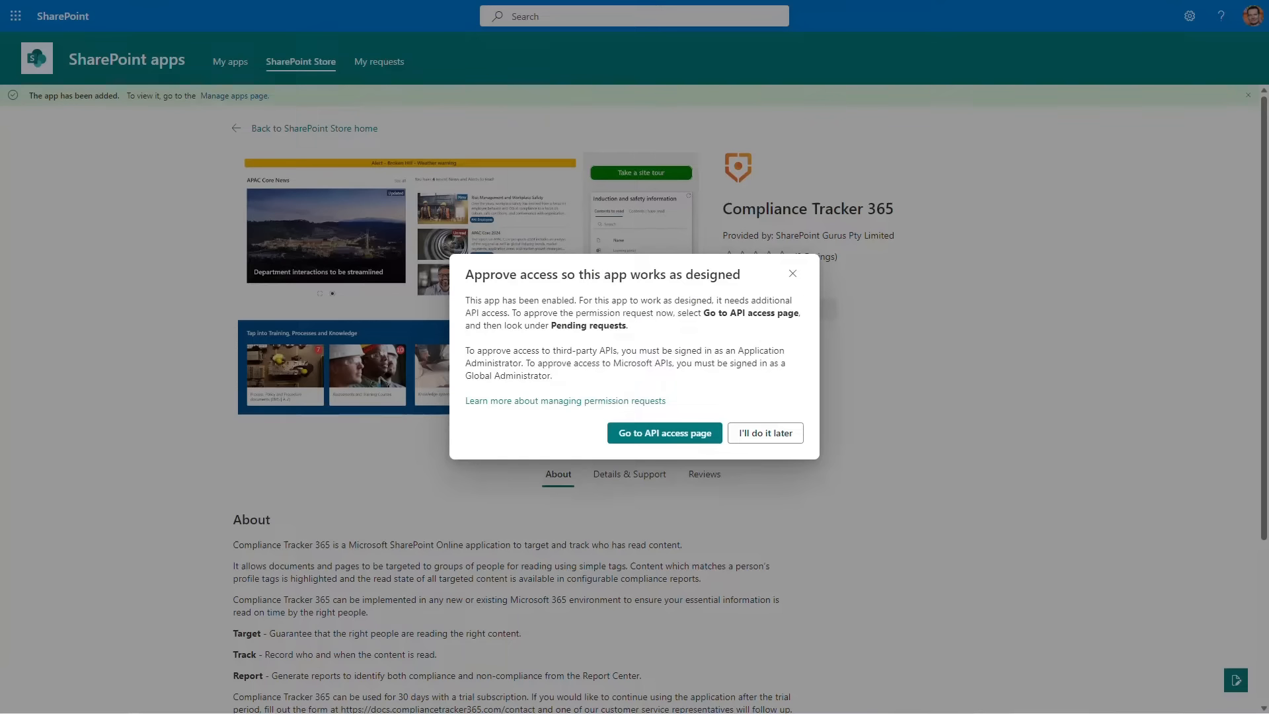
Step: Dismiss the API access prompt on the store page and open the Manage apps page
click(879, 312)
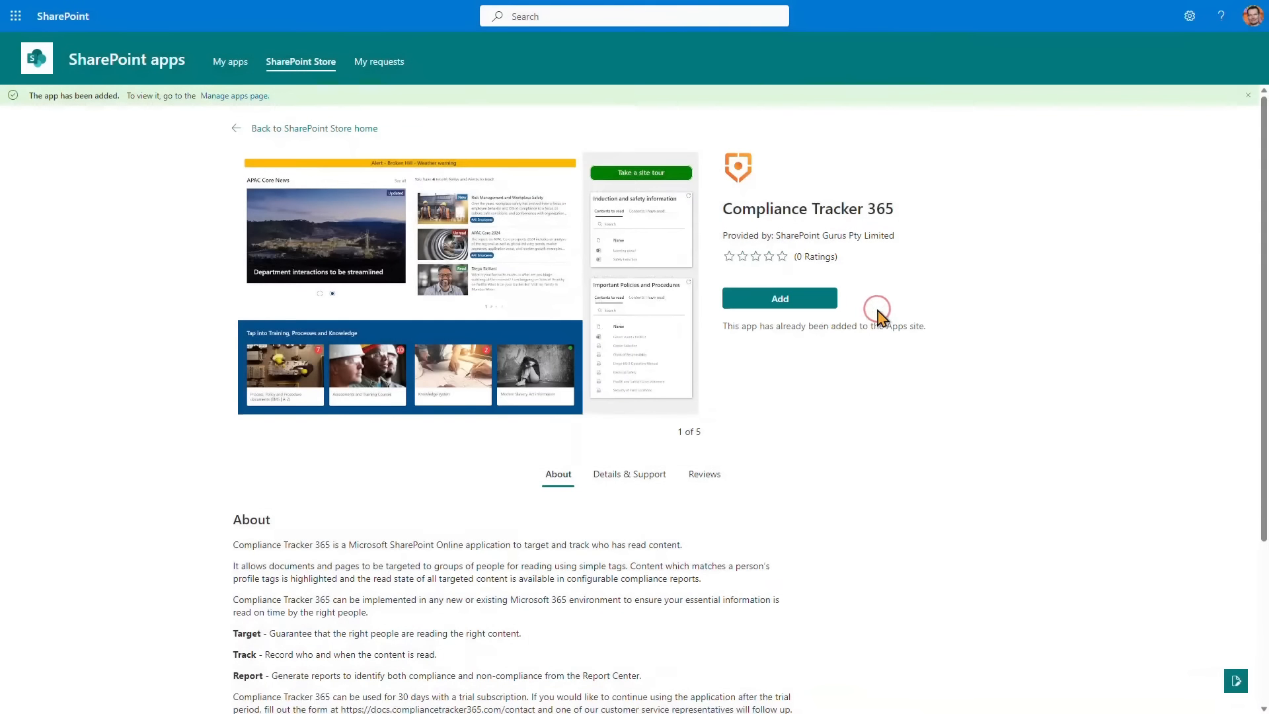
click(236, 95)
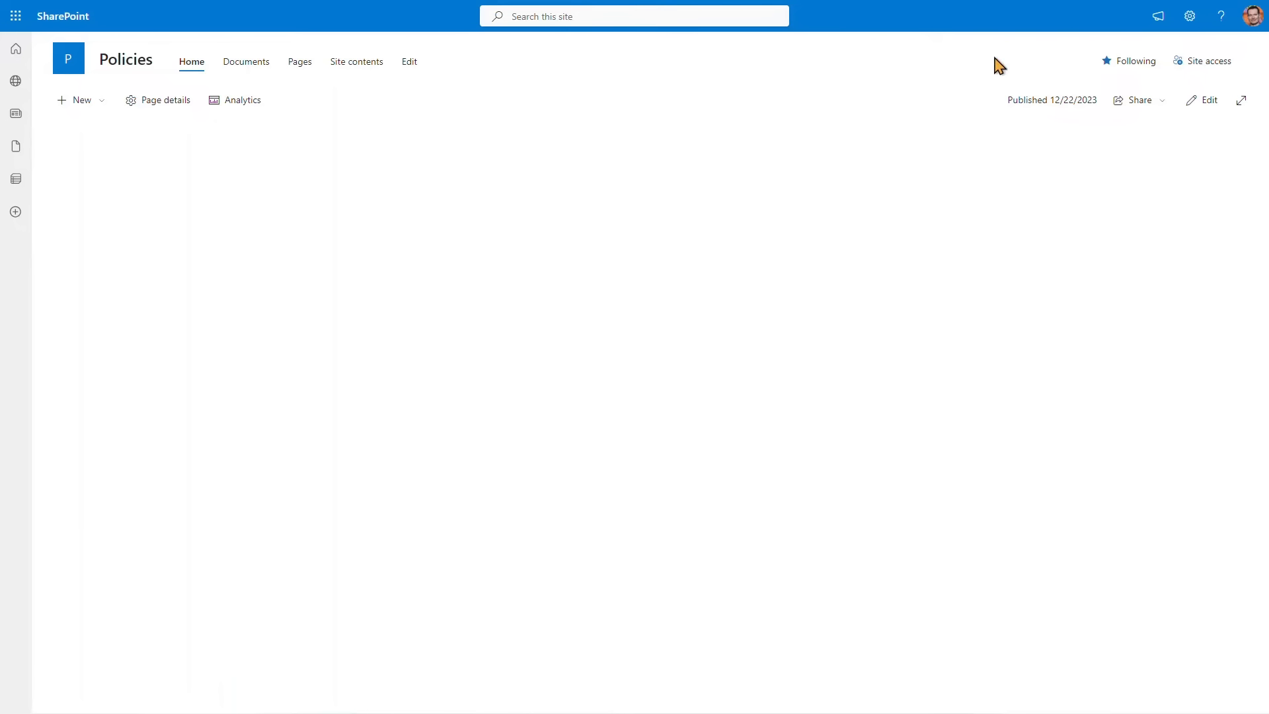
Step: Add the Compliance Tracker 365 app to the Policies site
click(1190, 18)
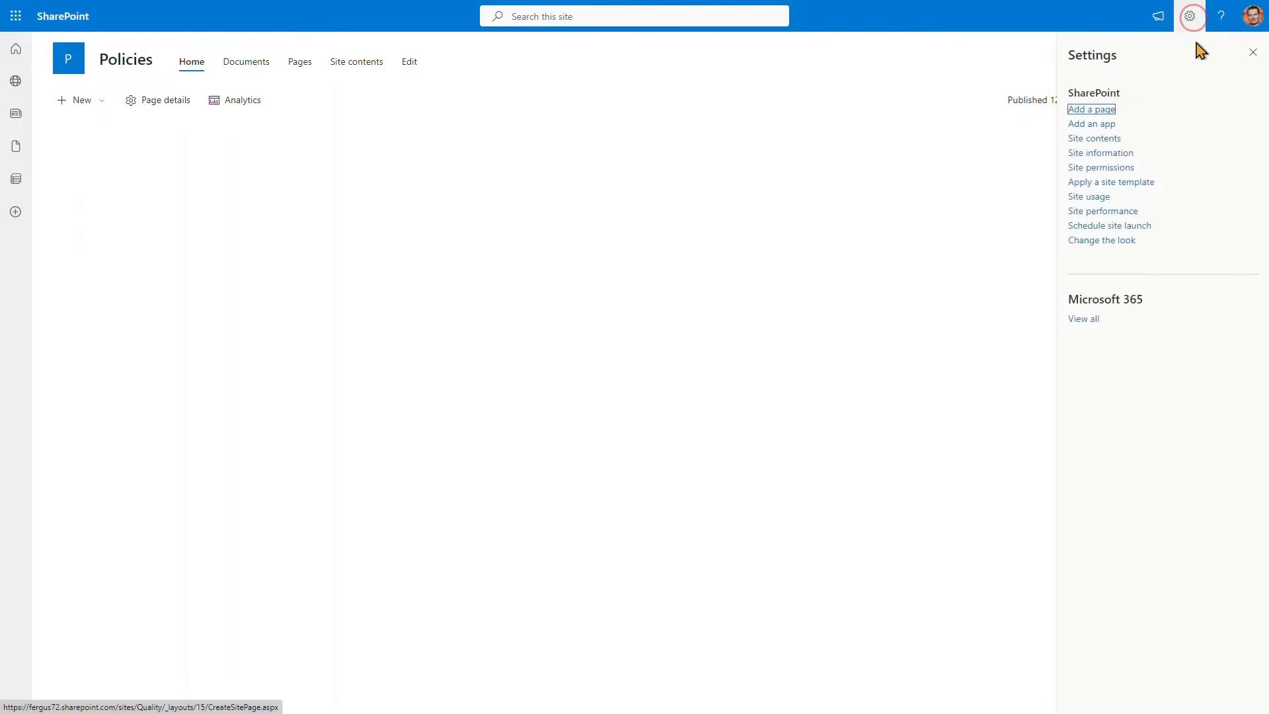
click(1106, 124)
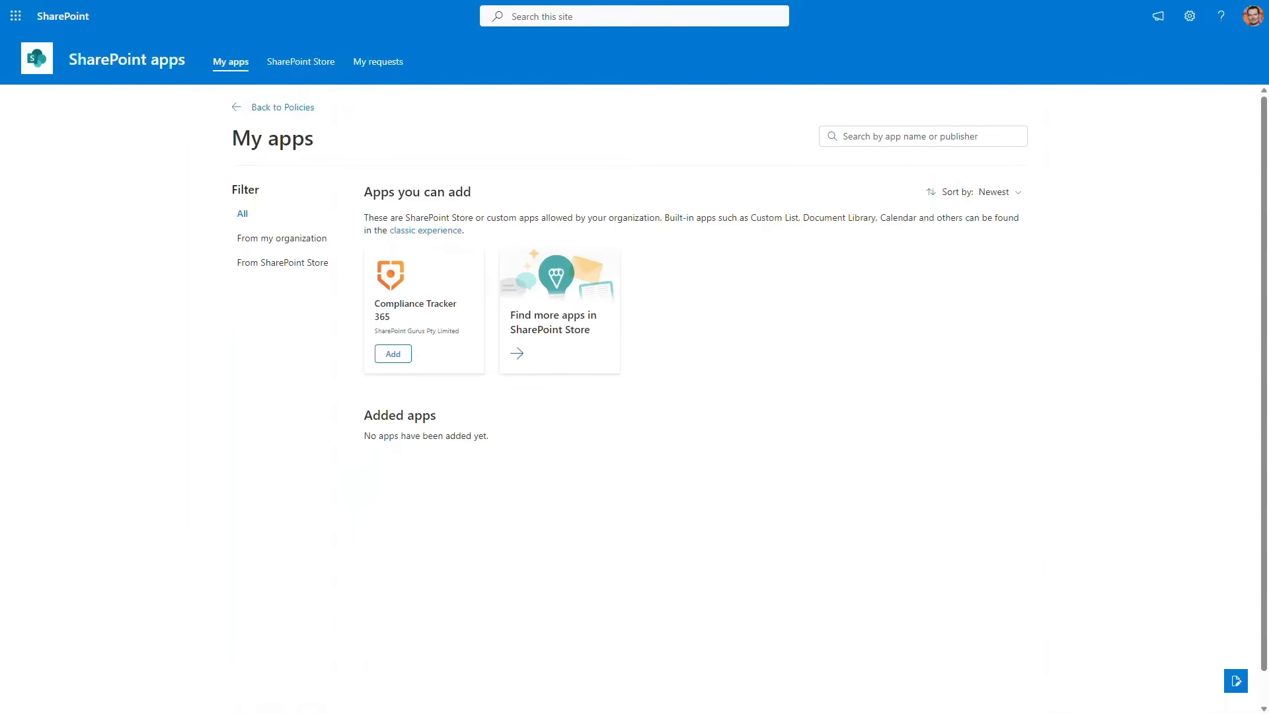
click(400, 355)
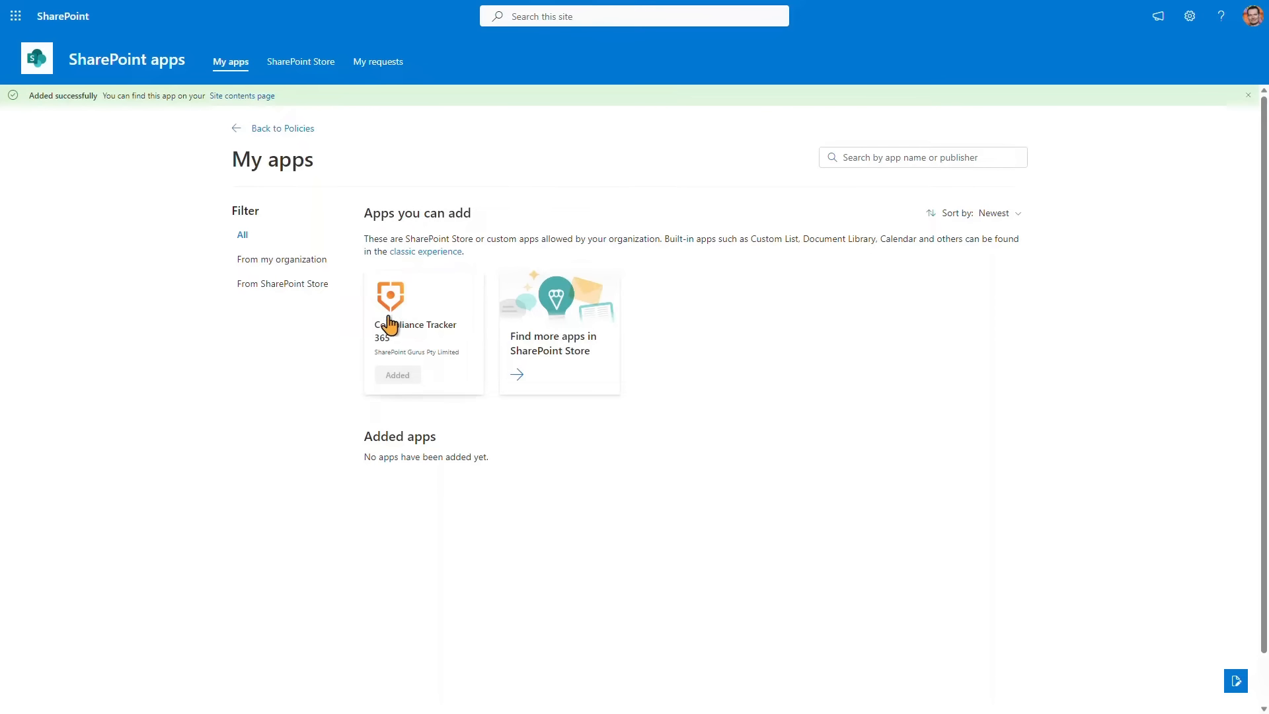
Step: View the Policies site contents, return to the site's home page and run the Compliance Tracker 365 setup
click(274, 96)
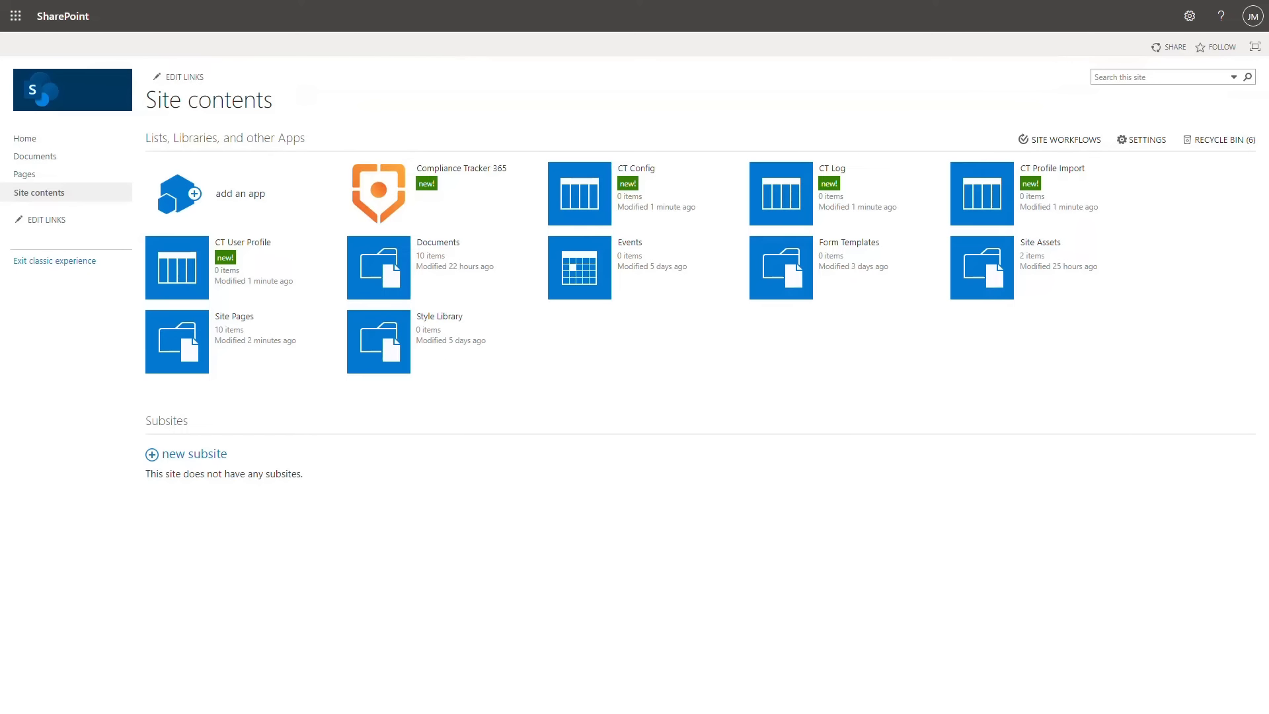
click(30, 140)
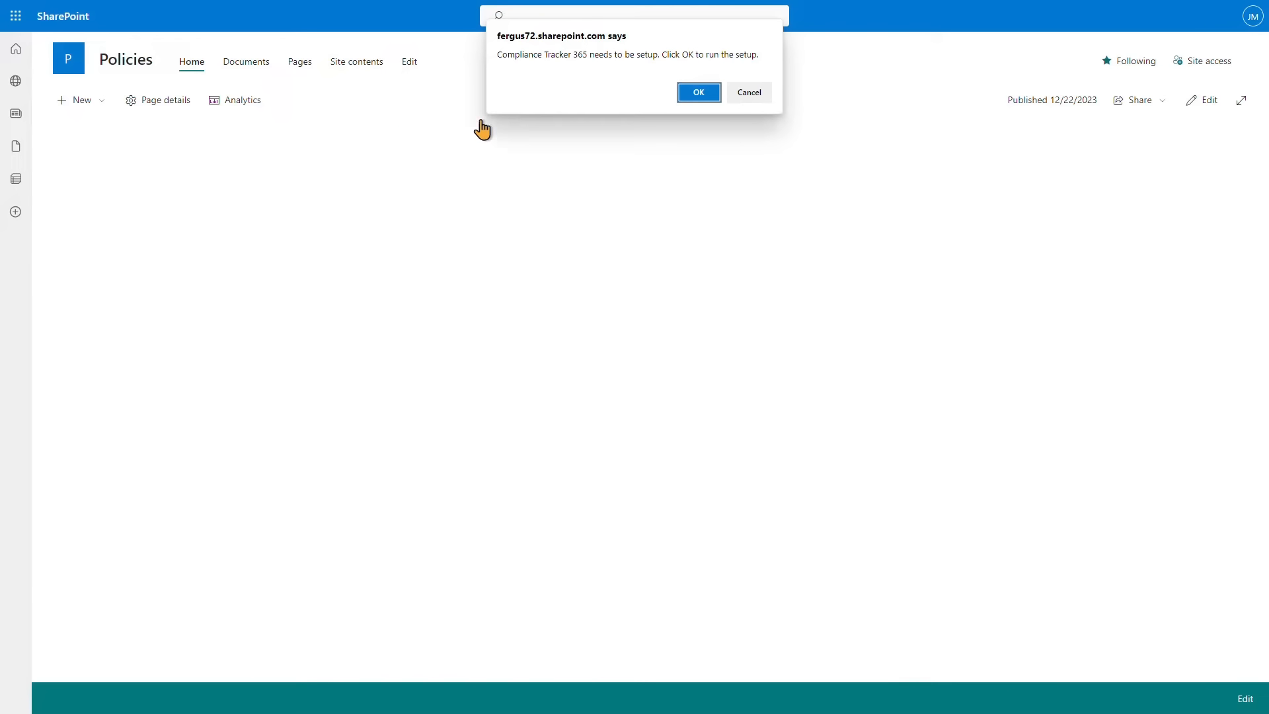
click(713, 95)
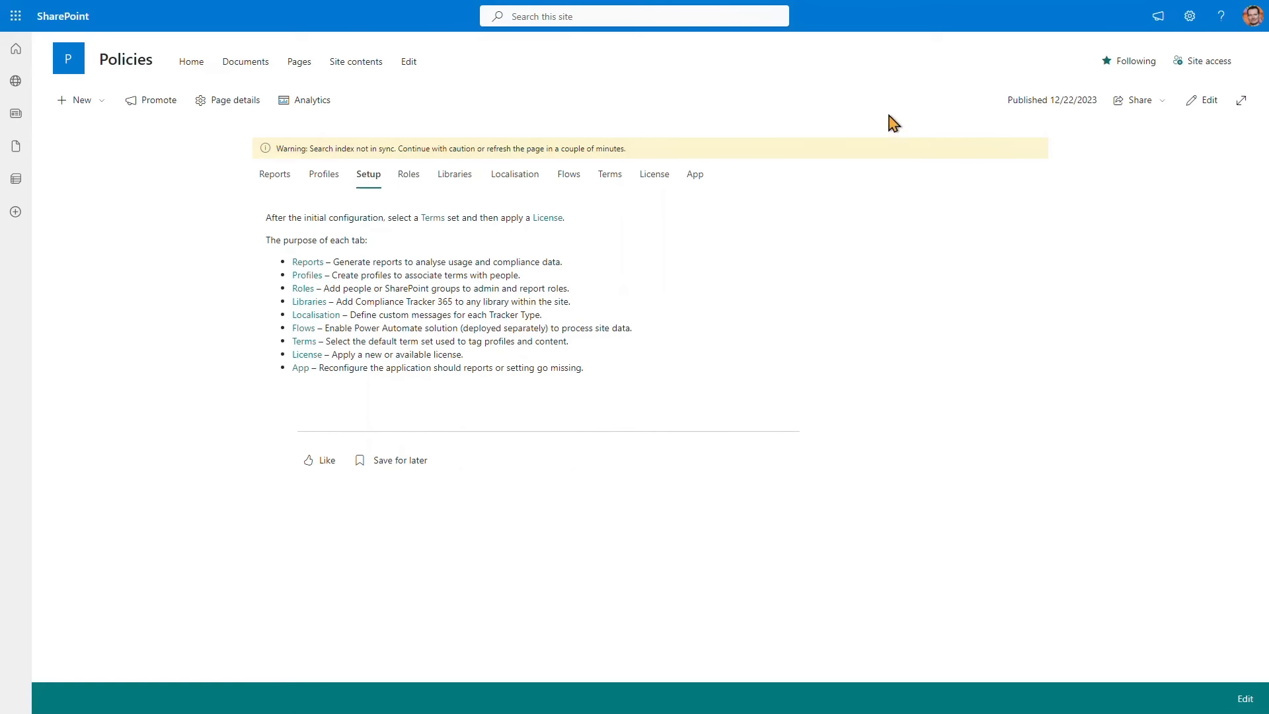
Step: Open term store management from the full site settings of the Policies site
click(1190, 17)
click(1127, 153)
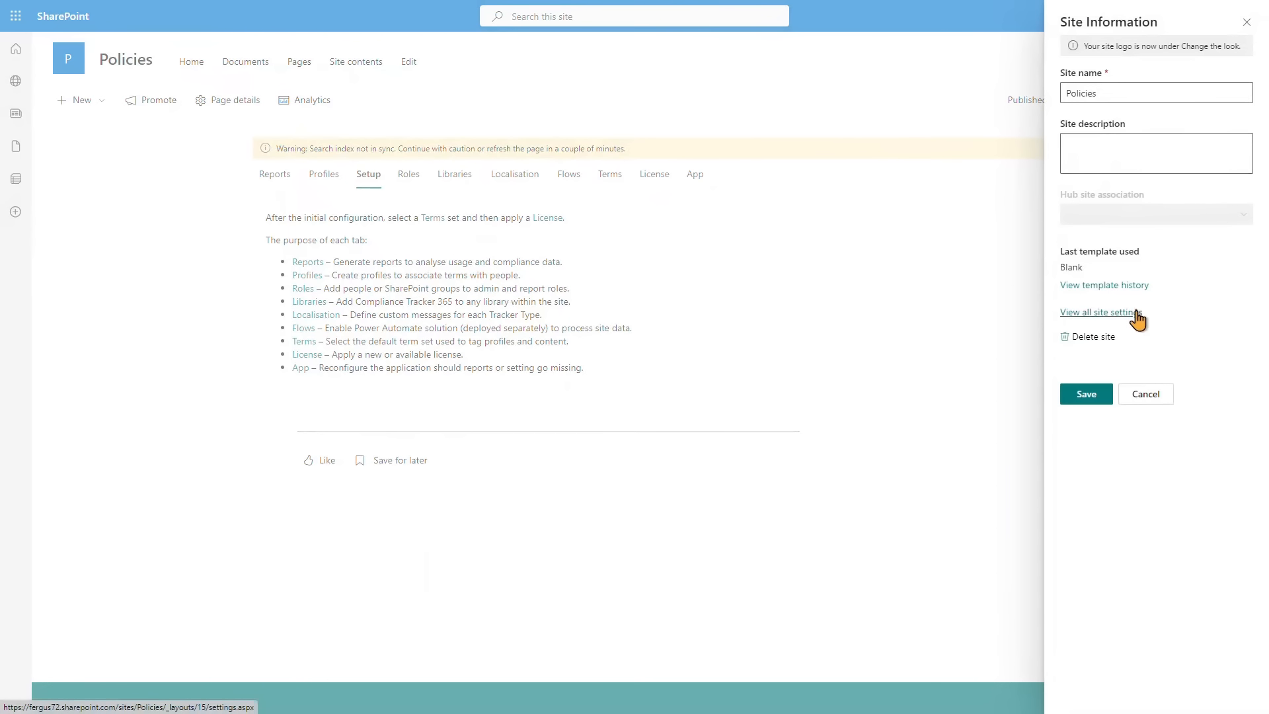
click(1137, 312)
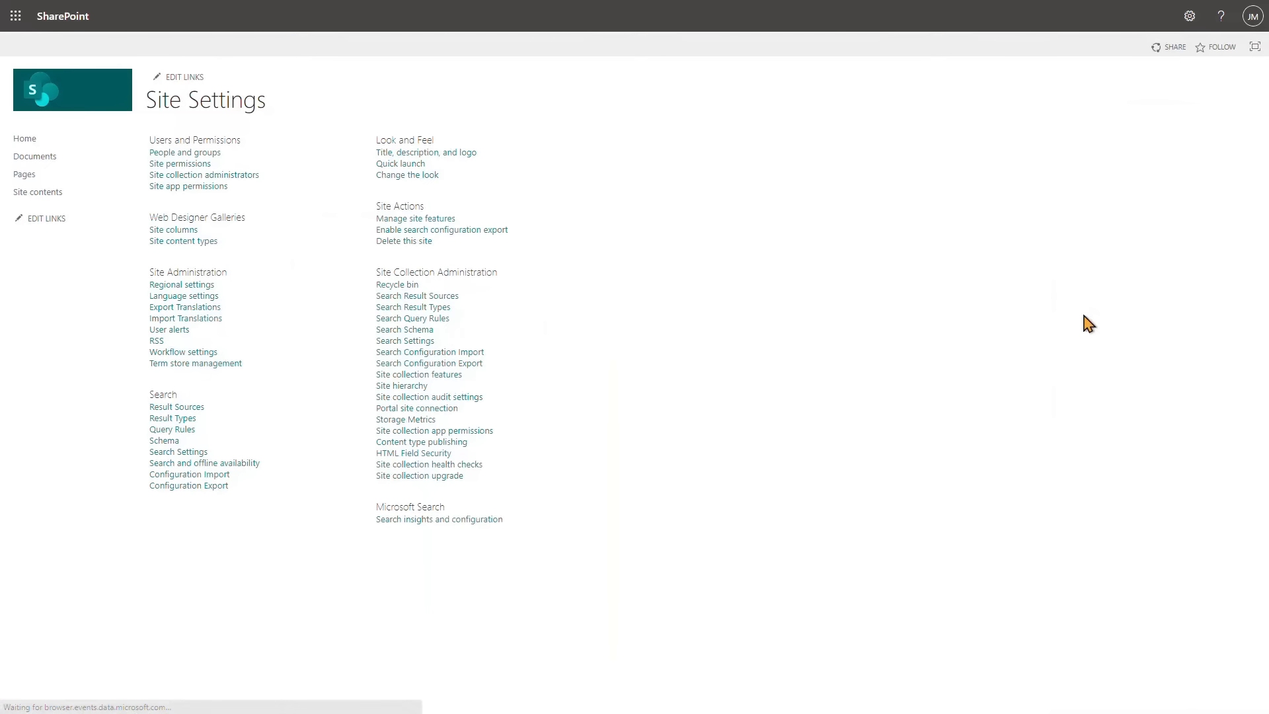
click(235, 364)
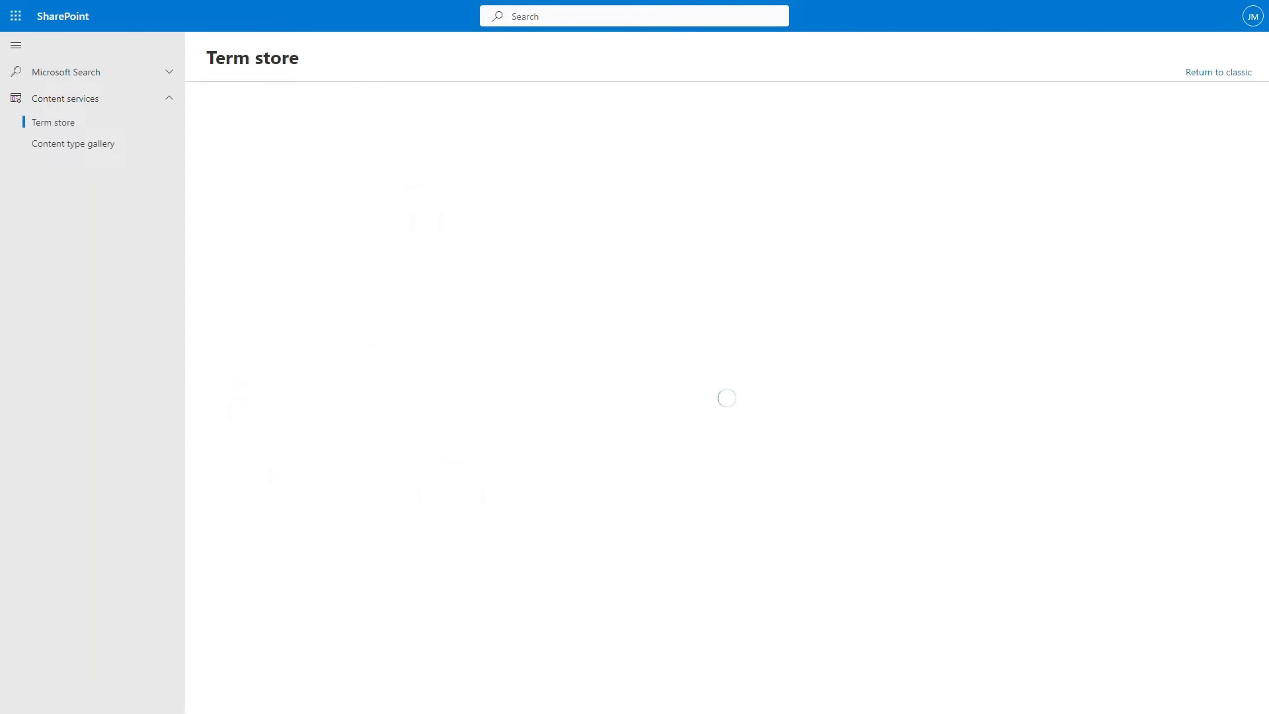
Step: Add a site level term group named Site terms
click(201, 210)
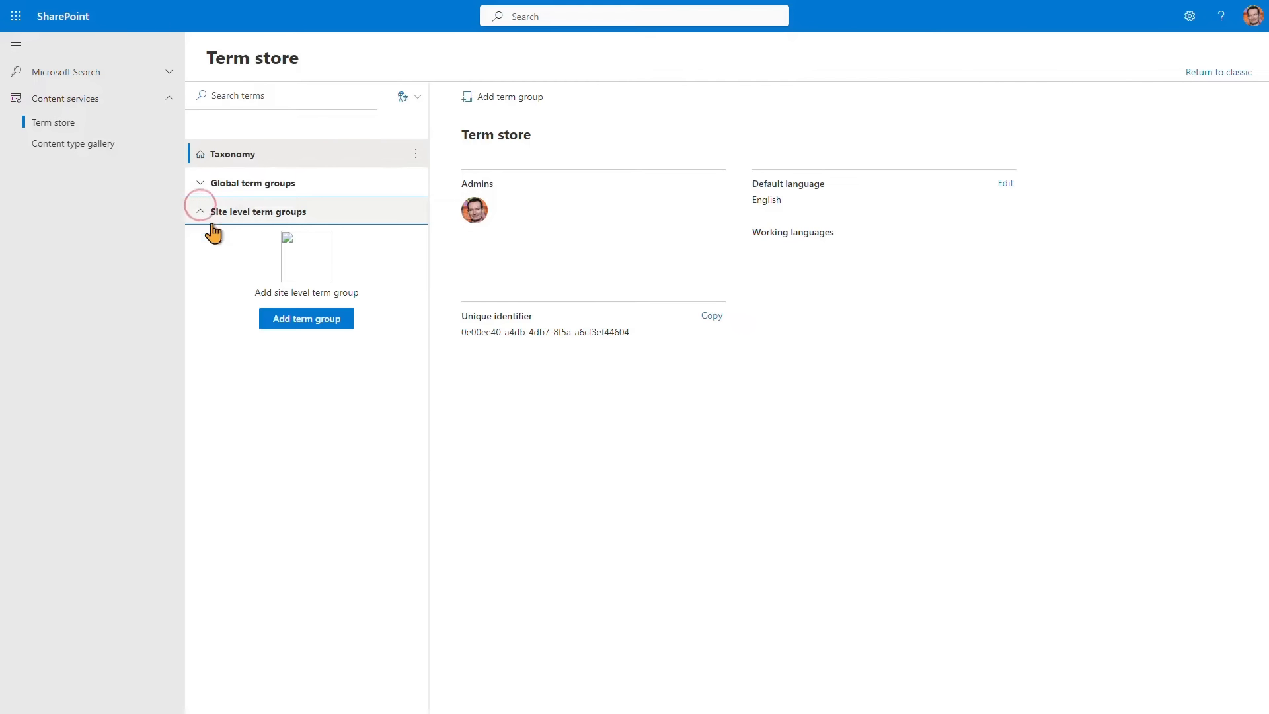
click(306, 318)
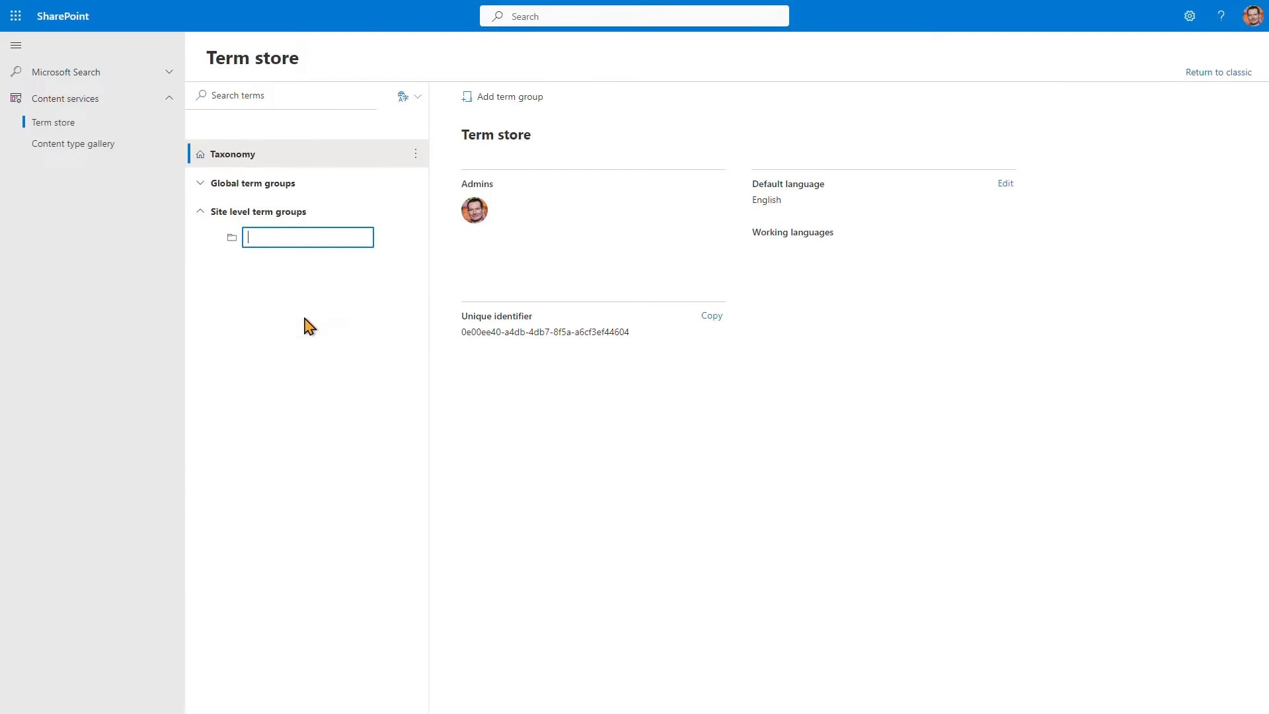
text(Site terms)
key(Return)
Step: Add a term set named Roles and departments to the Site terms group
click(414, 243)
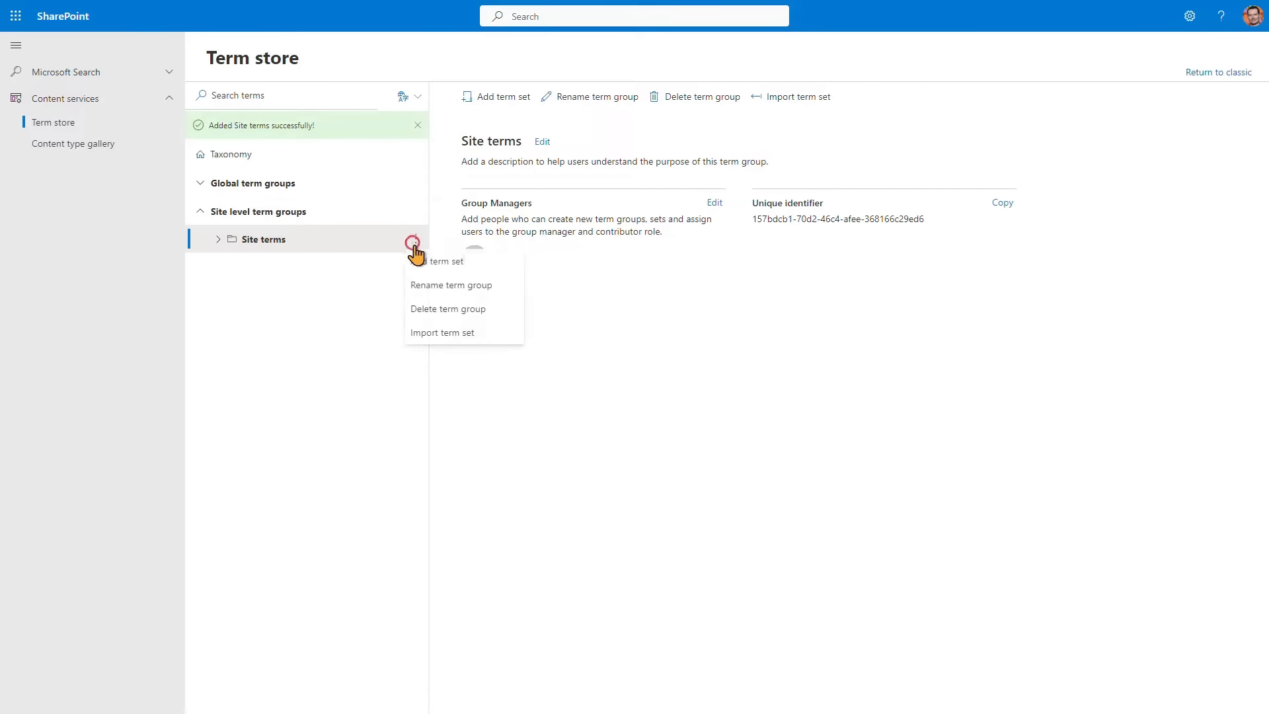
click(430, 262)
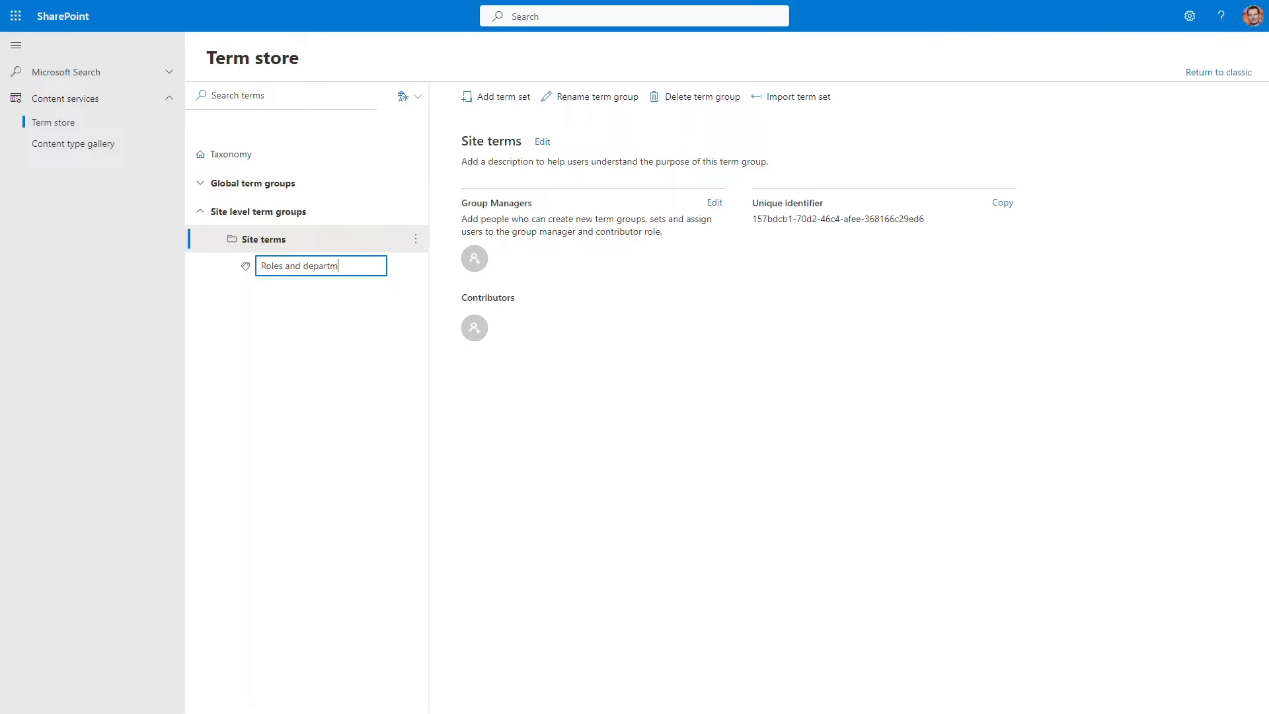
key(Return)
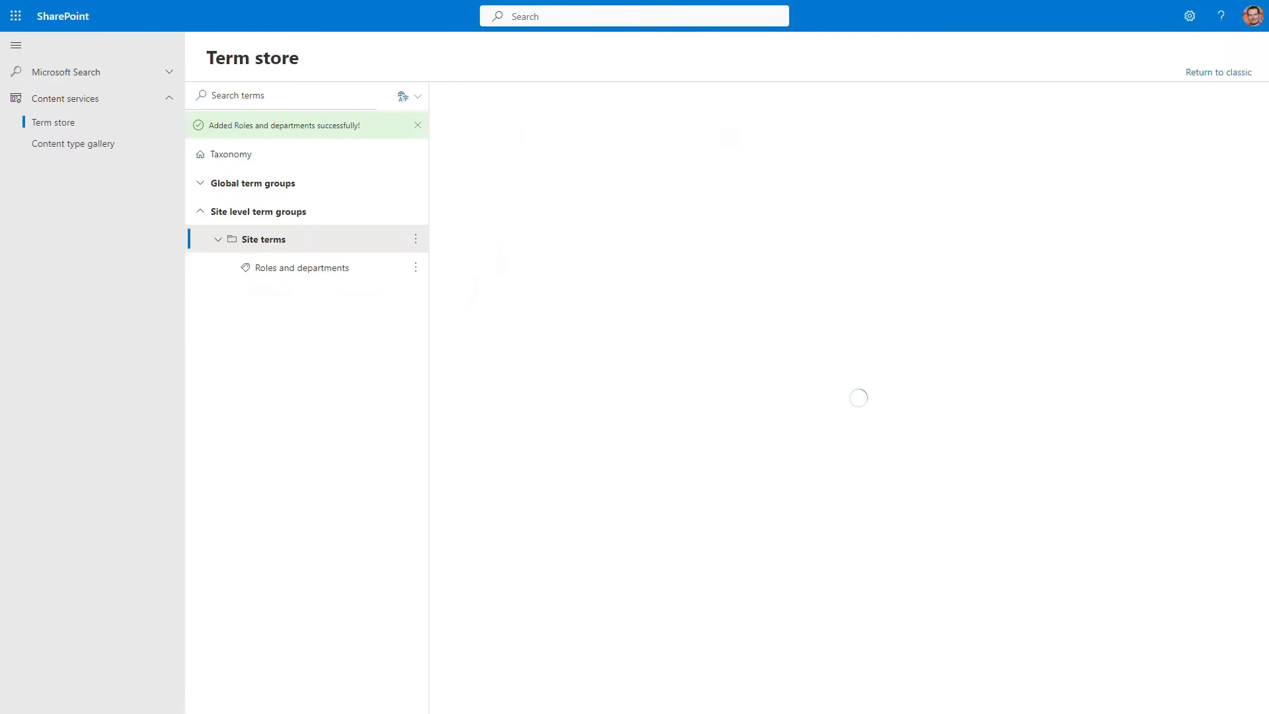
Step: Add the terms All staff, People managers and Sales to the Roles and departments term set
click(415, 266)
click(462, 297)
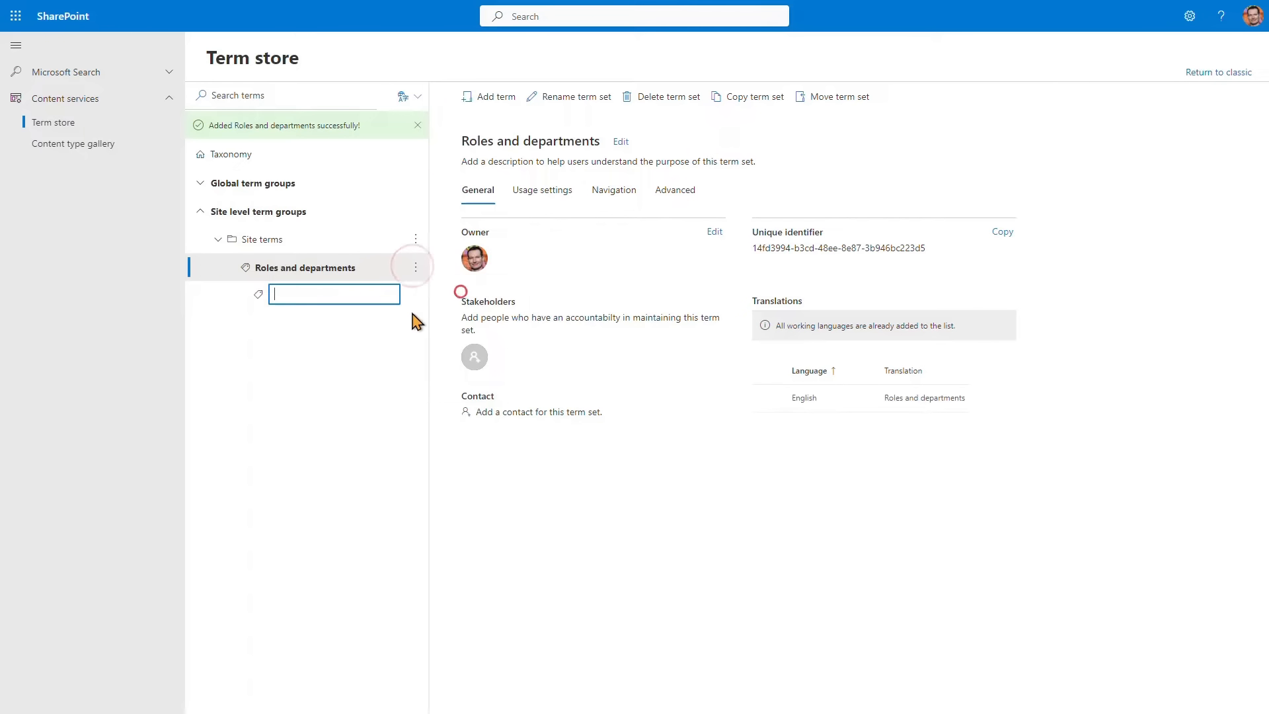
text(All staff)
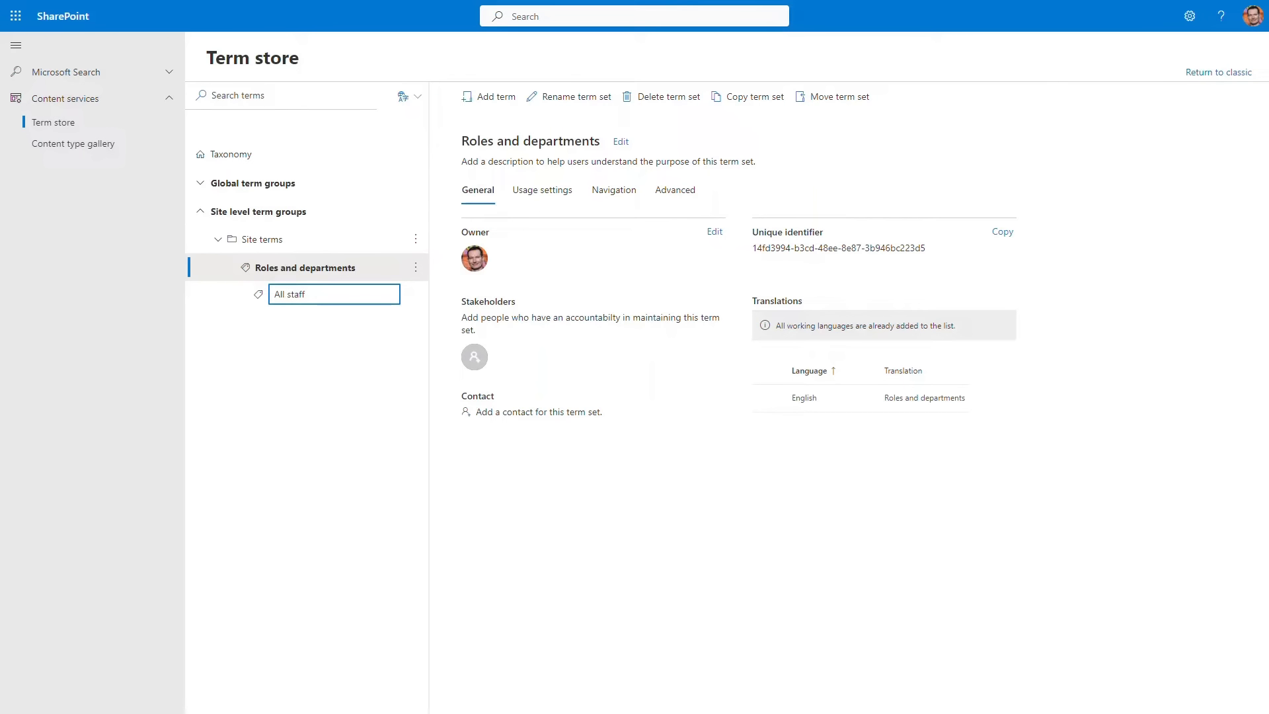
key(Return)
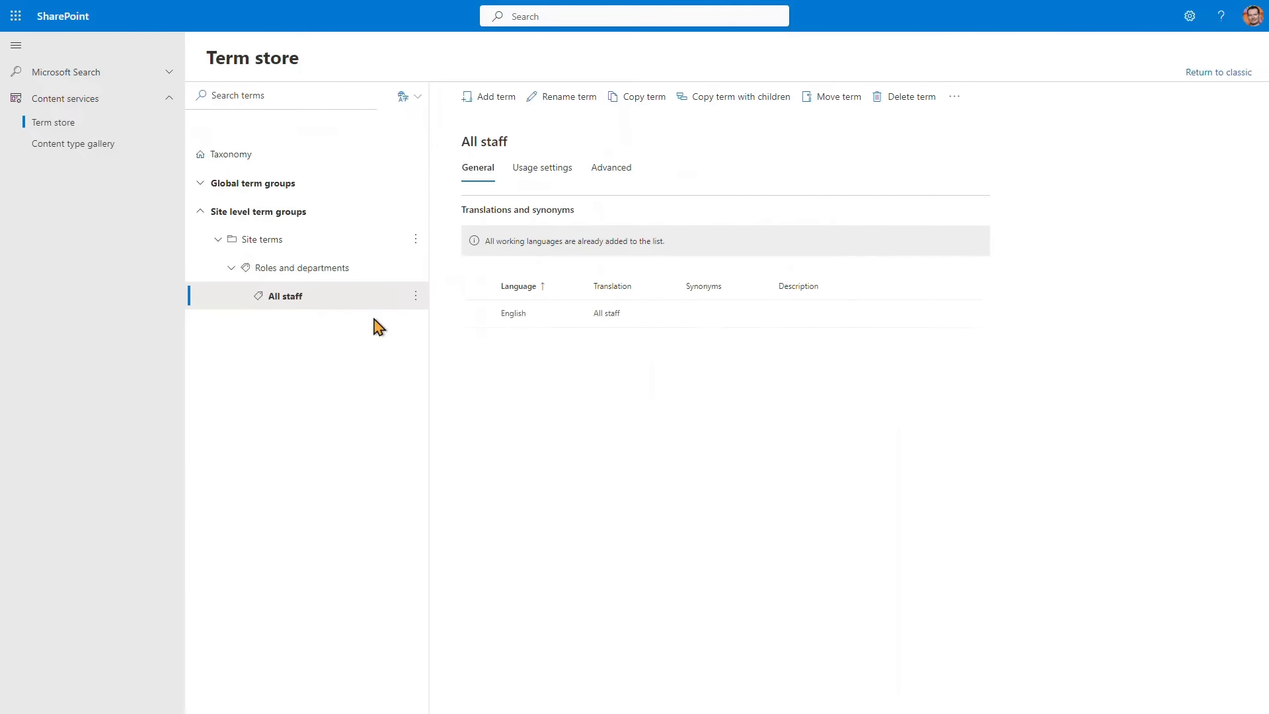
click(415, 268)
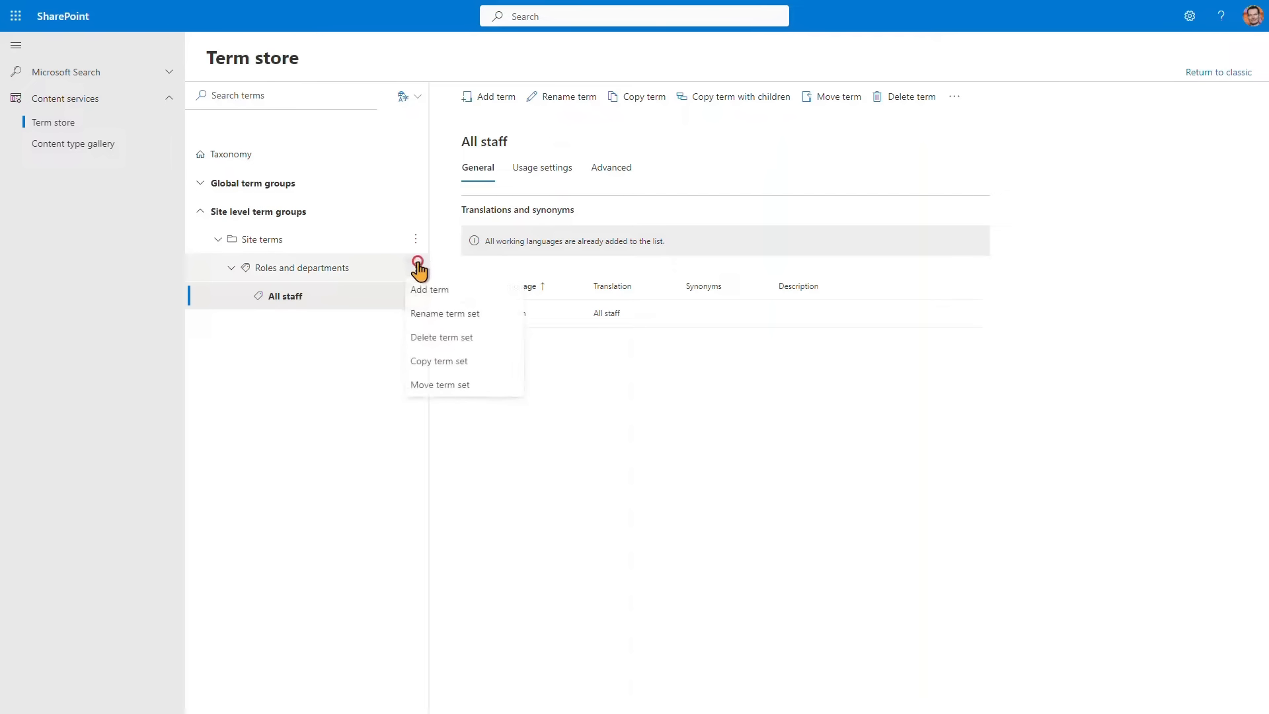
click(436, 284)
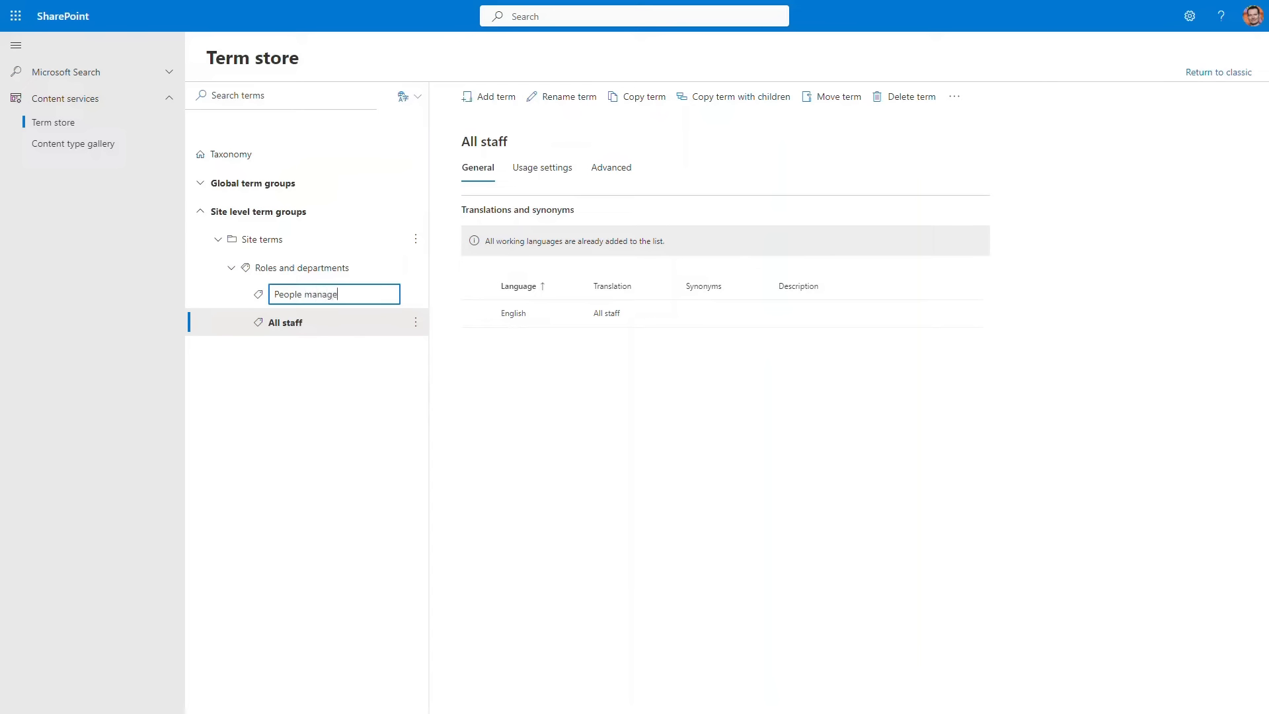
text(People managers)
key(Return)
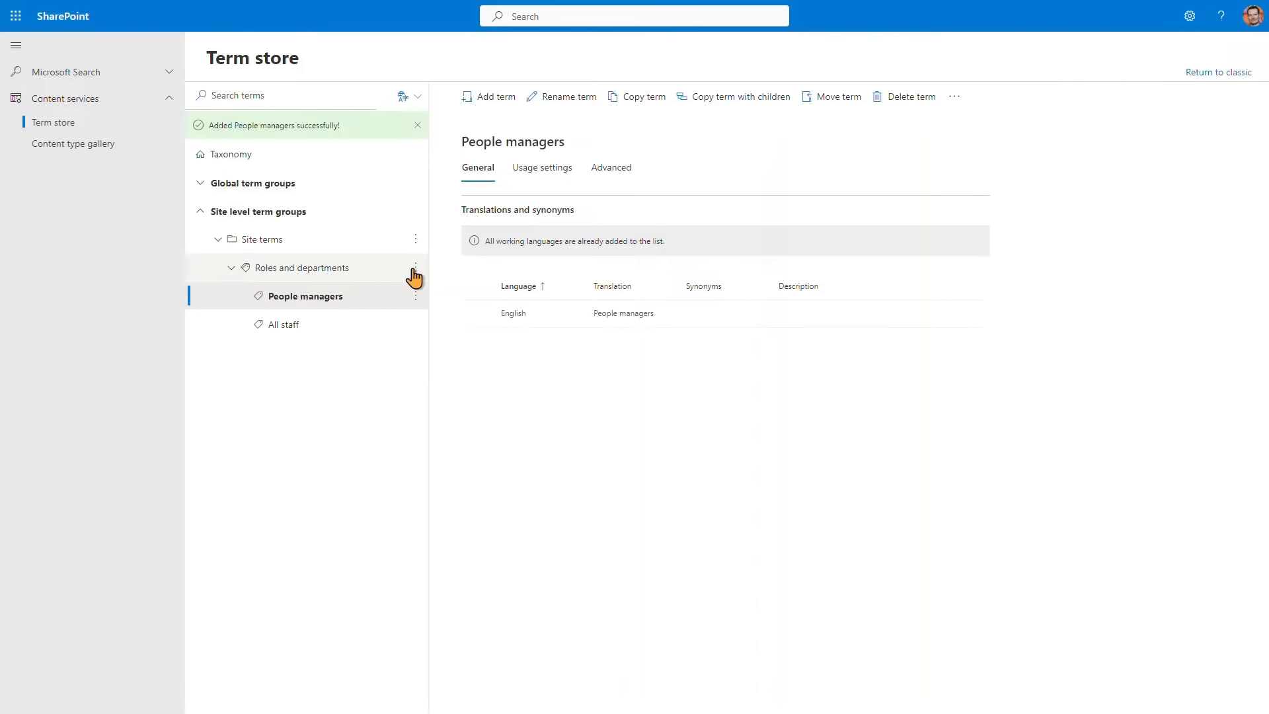
click(415, 267)
click(428, 285)
text(Sales)
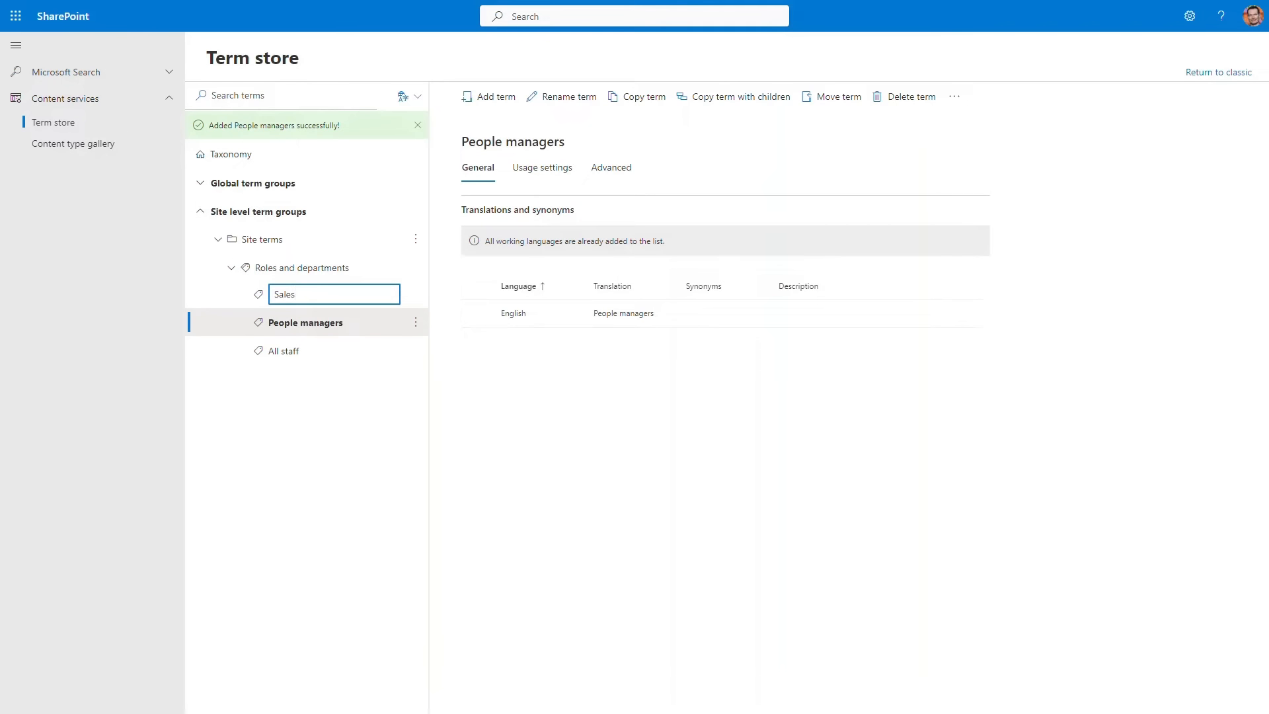
key(Return)
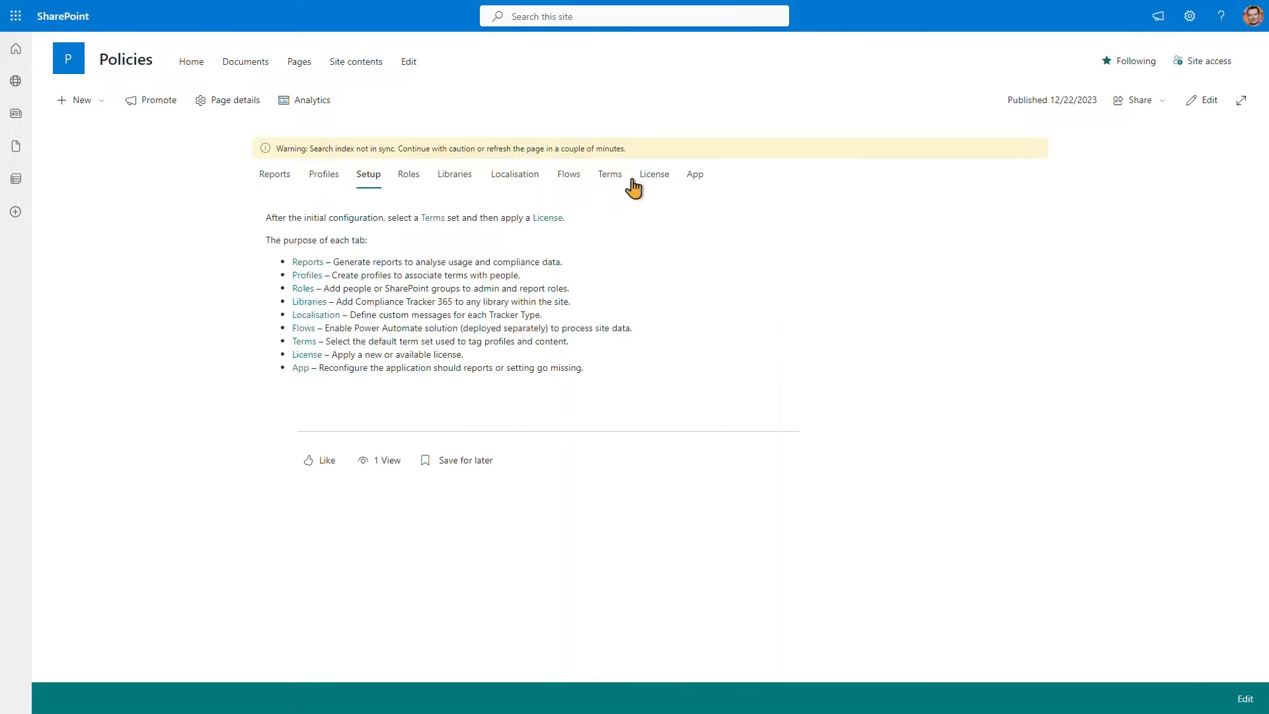
Step: Map the user profile to the Roles and departments term set, select its root as the term, and apply the update
click(431, 219)
click(455, 312)
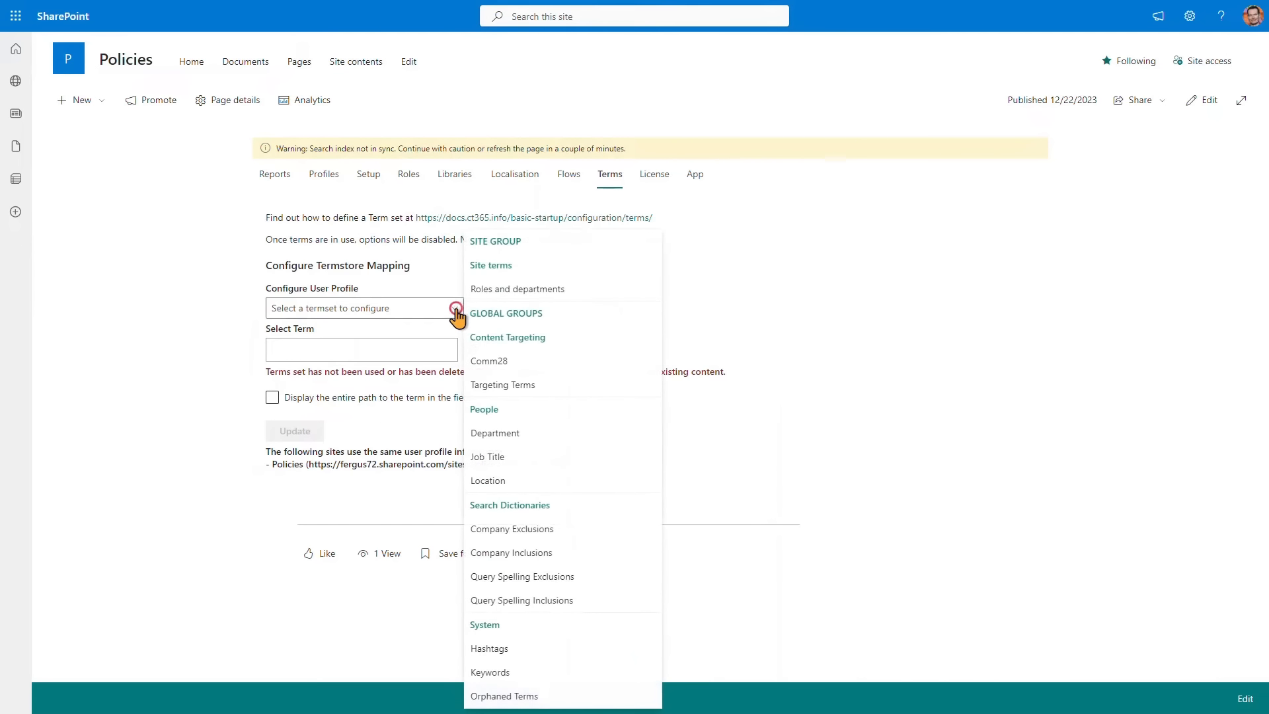
click(517, 291)
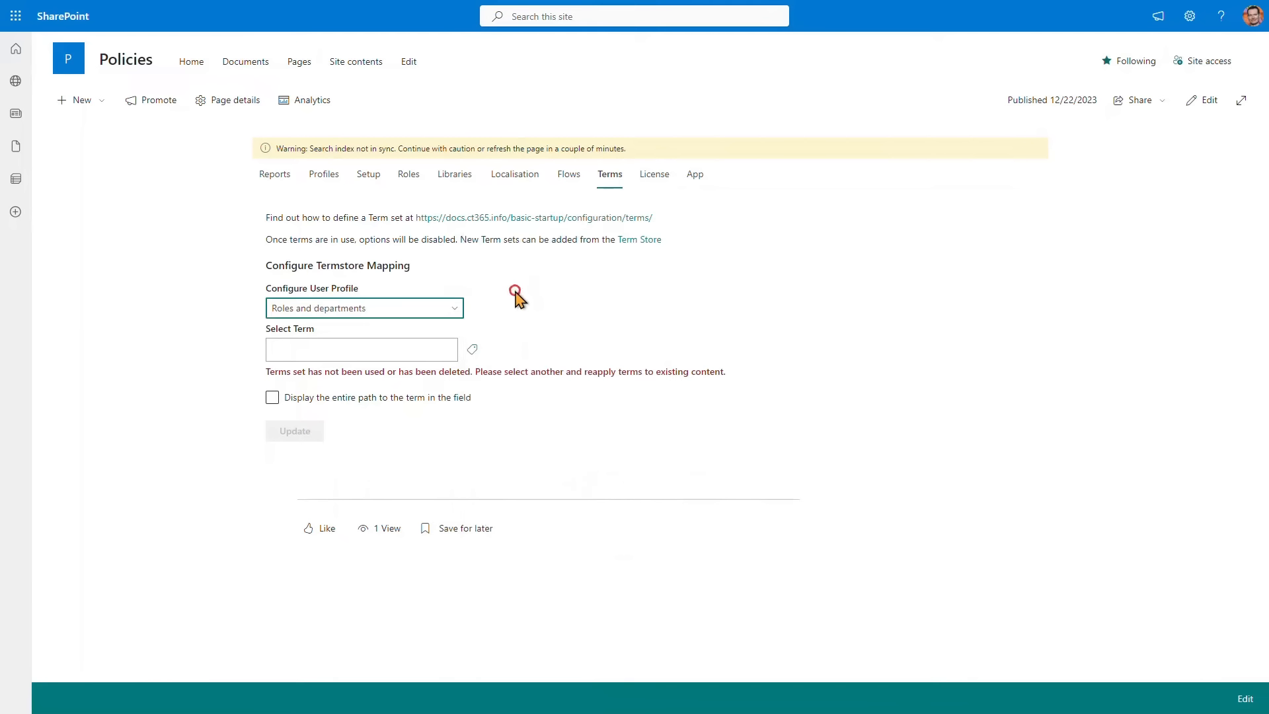
click(472, 348)
click(892, 87)
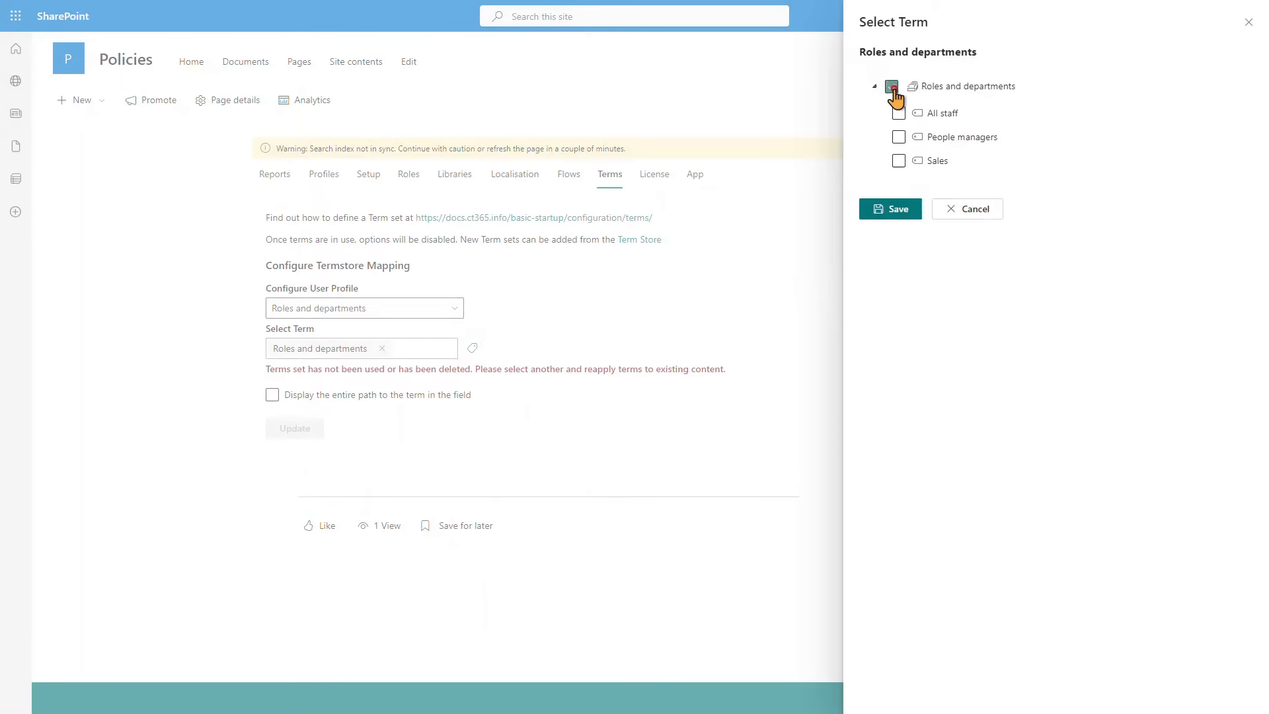
click(891, 210)
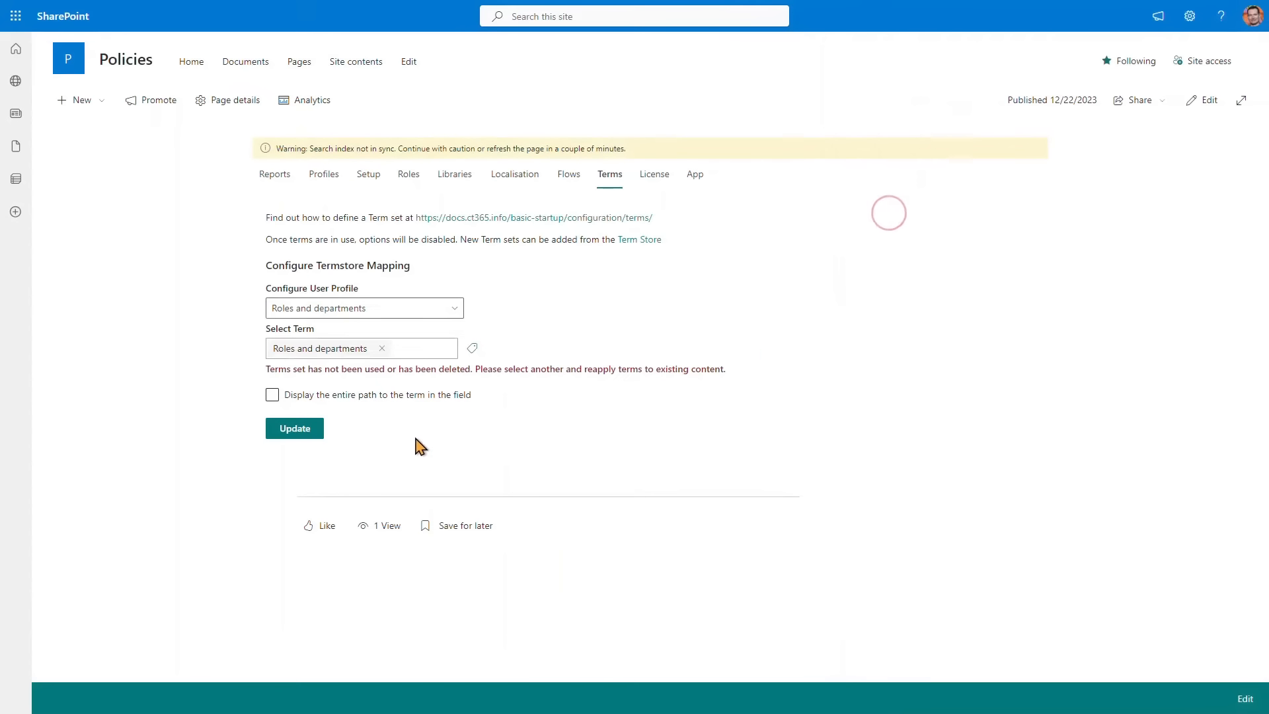
click(307, 429)
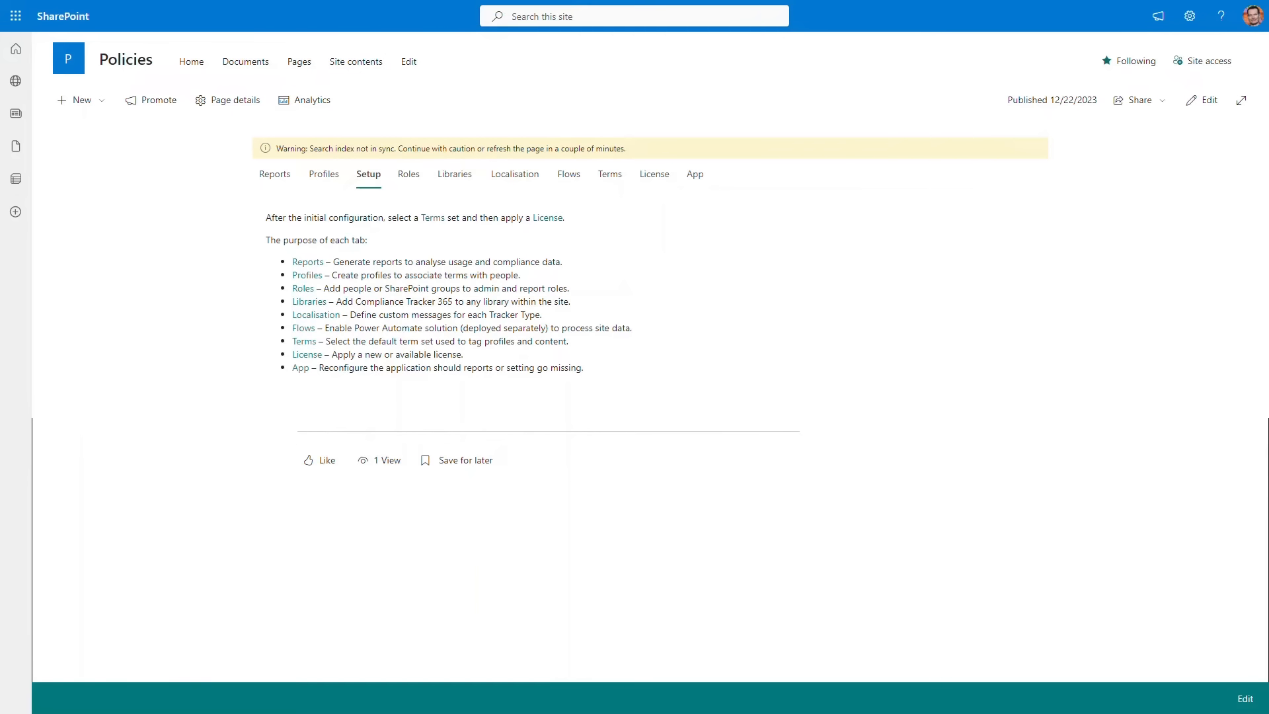
Step: Request a trial license for the Policies site and confirm the license details
click(548, 219)
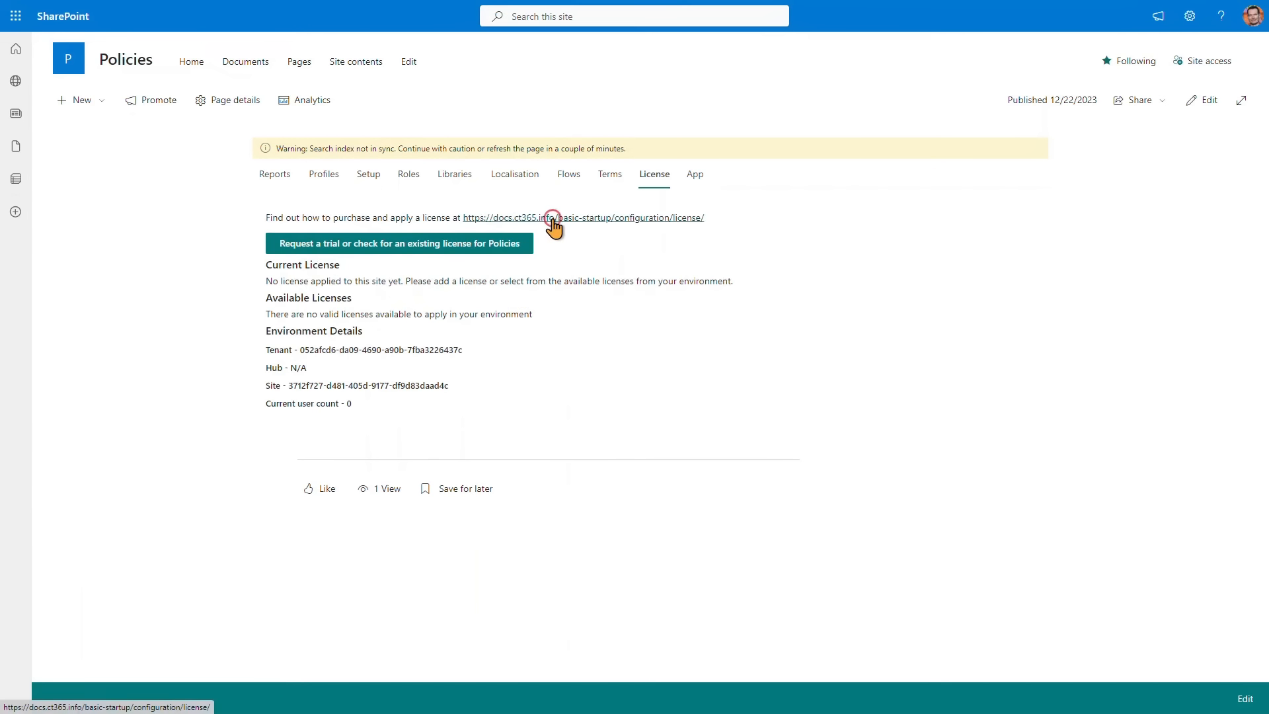
click(521, 247)
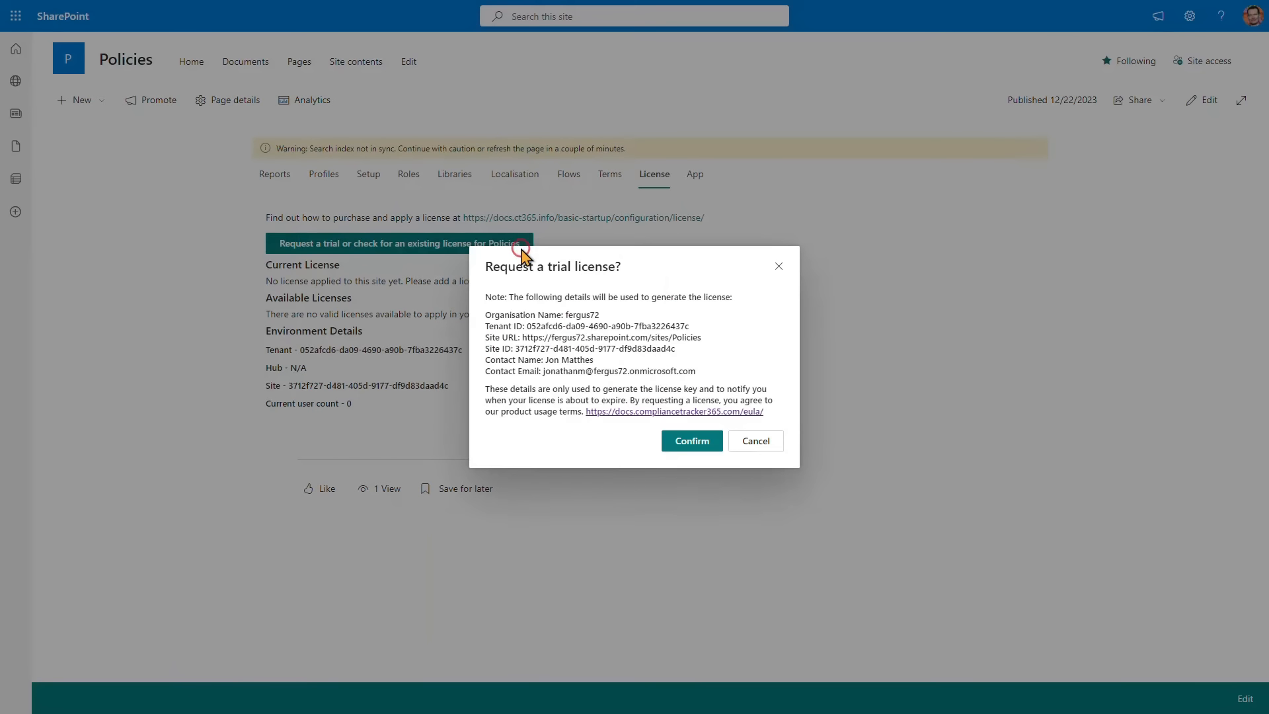
click(692, 441)
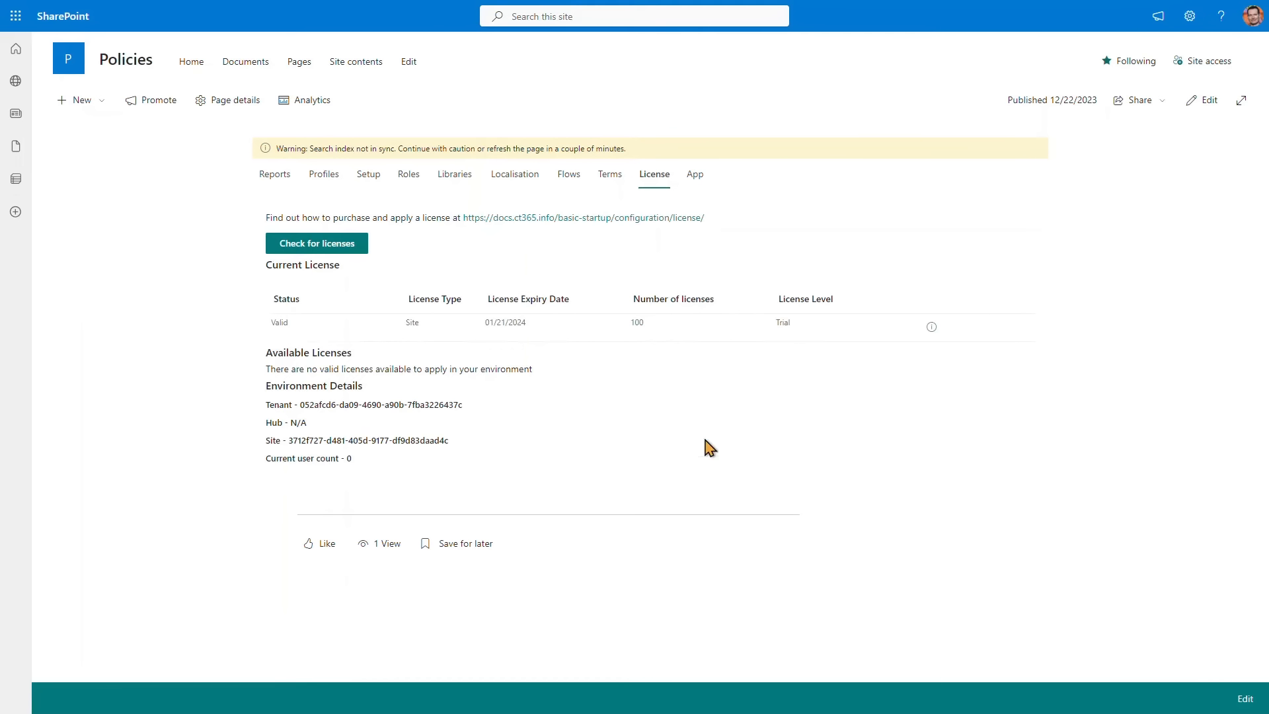
Step: Enable Compliance Tracker on the Documents library of the Policies site
click(457, 175)
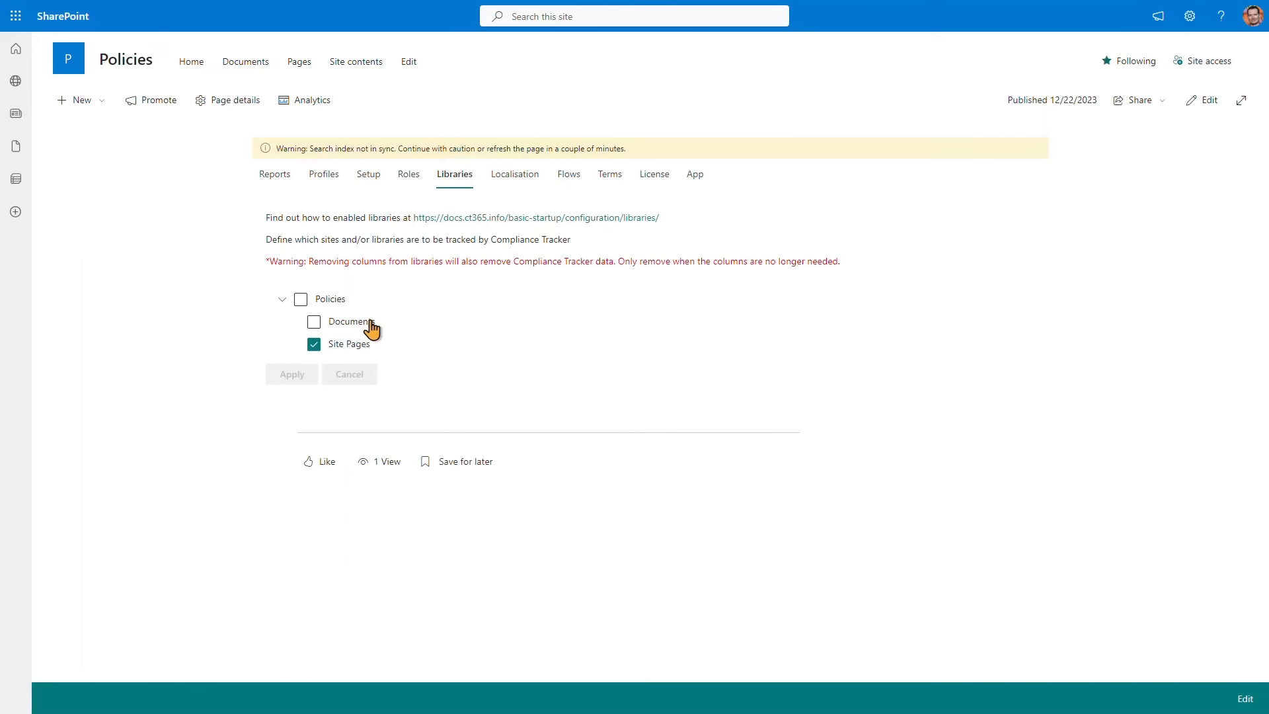
click(367, 326)
click(311, 374)
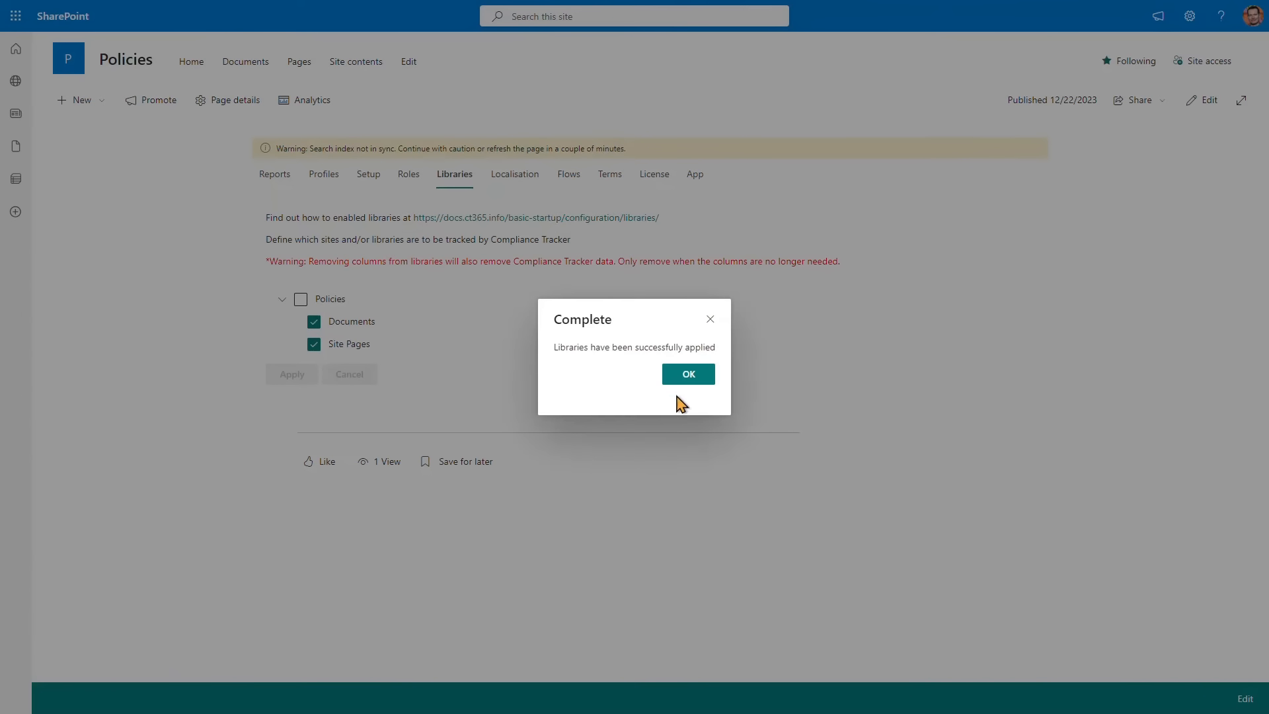
click(703, 378)
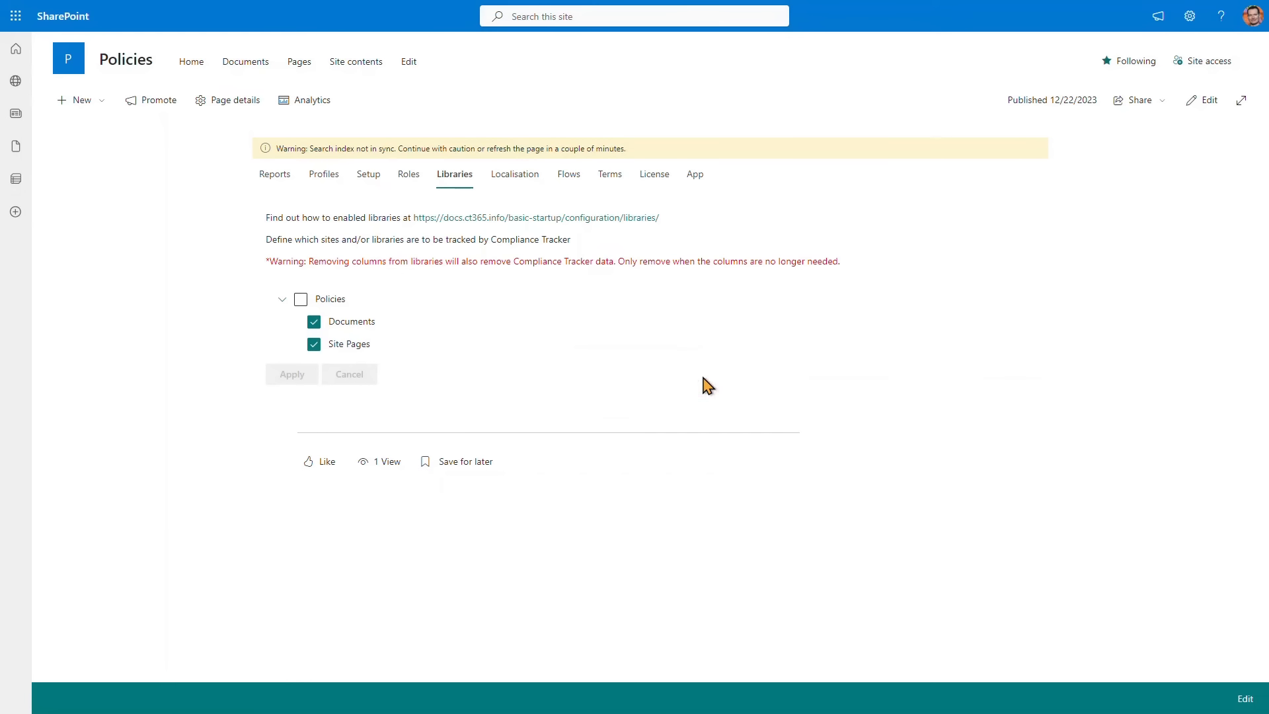
Step: Create a profile linking the All staff term to the All Staff group
click(326, 176)
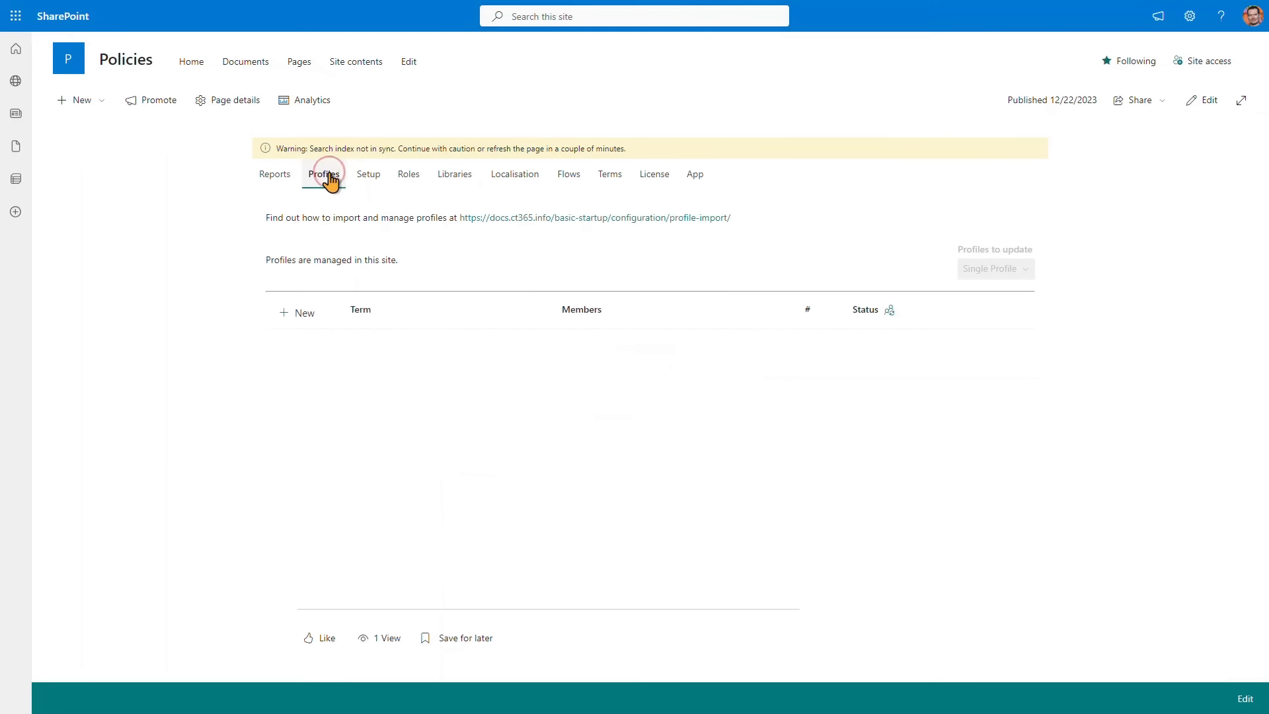
click(297, 315)
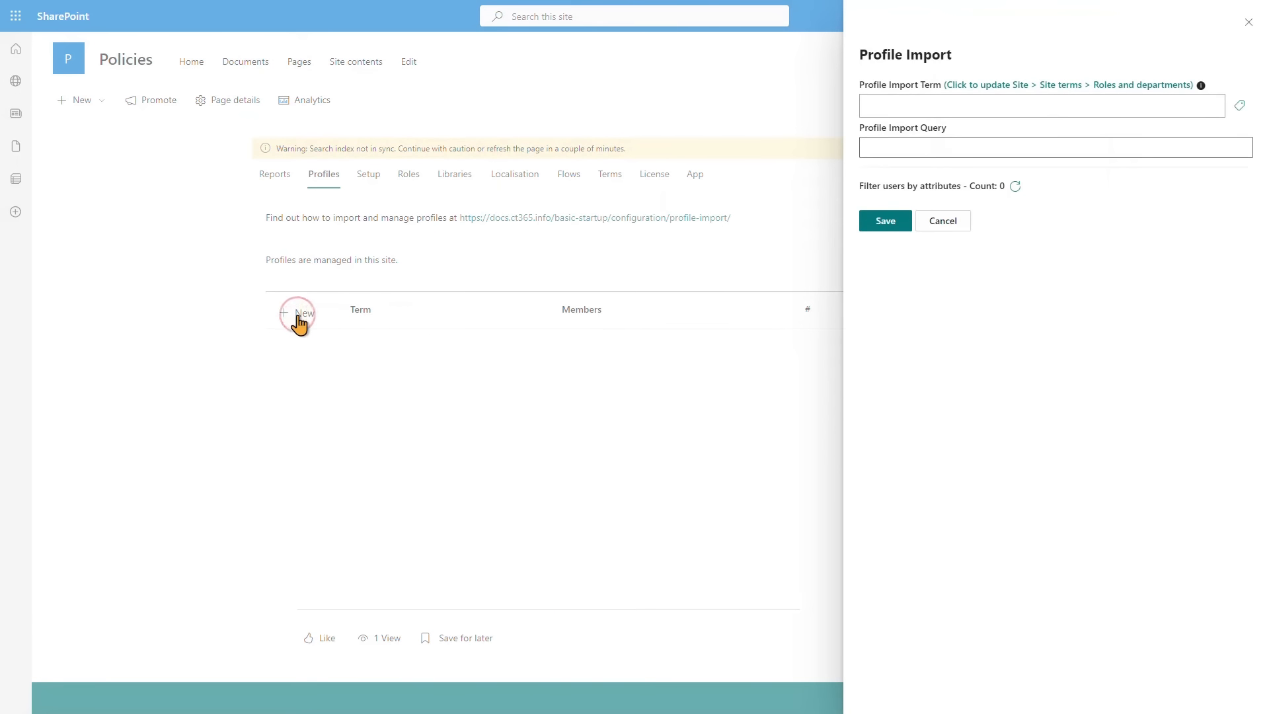
click(1239, 106)
click(940, 106)
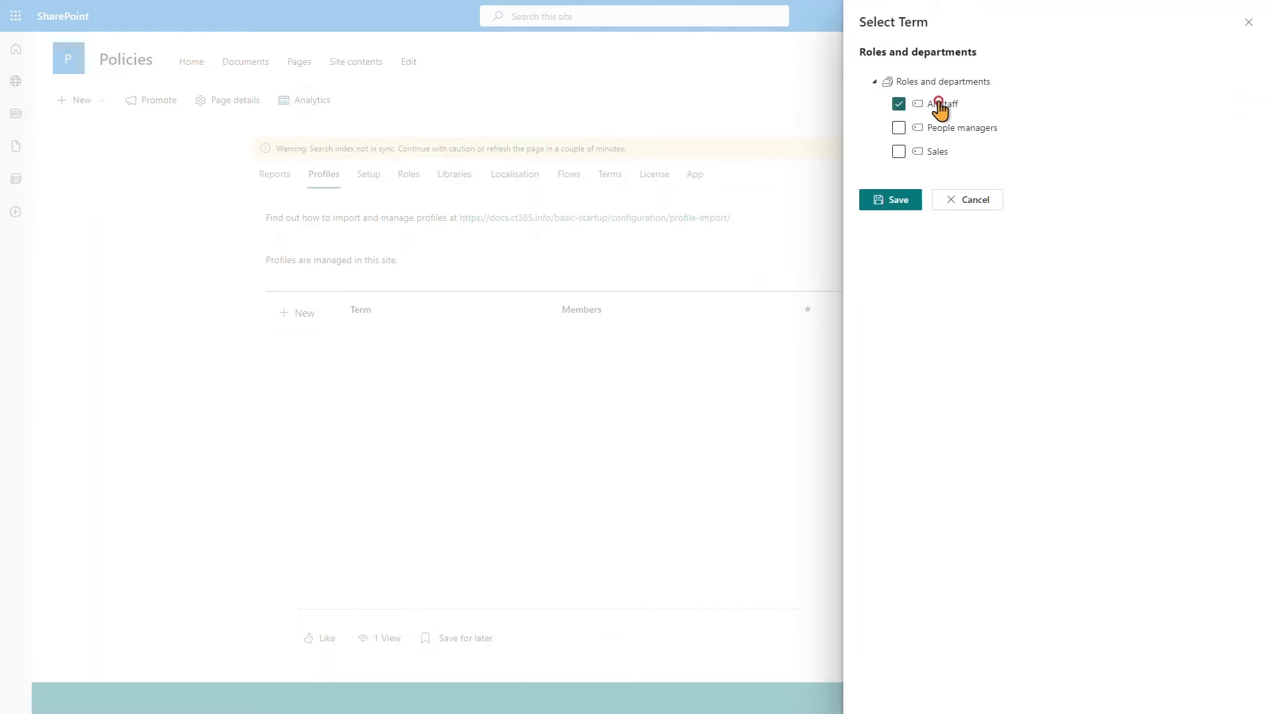
click(893, 200)
click(911, 144)
text(all st)
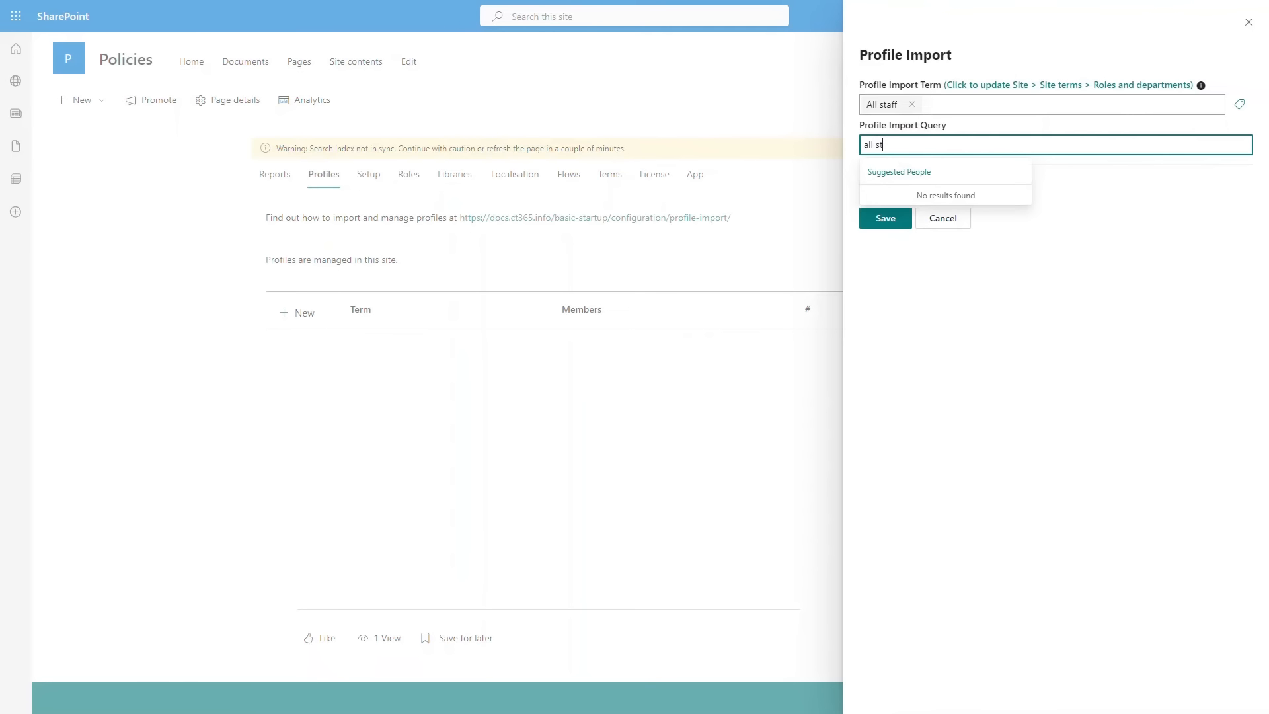
text(aff)
click(913, 196)
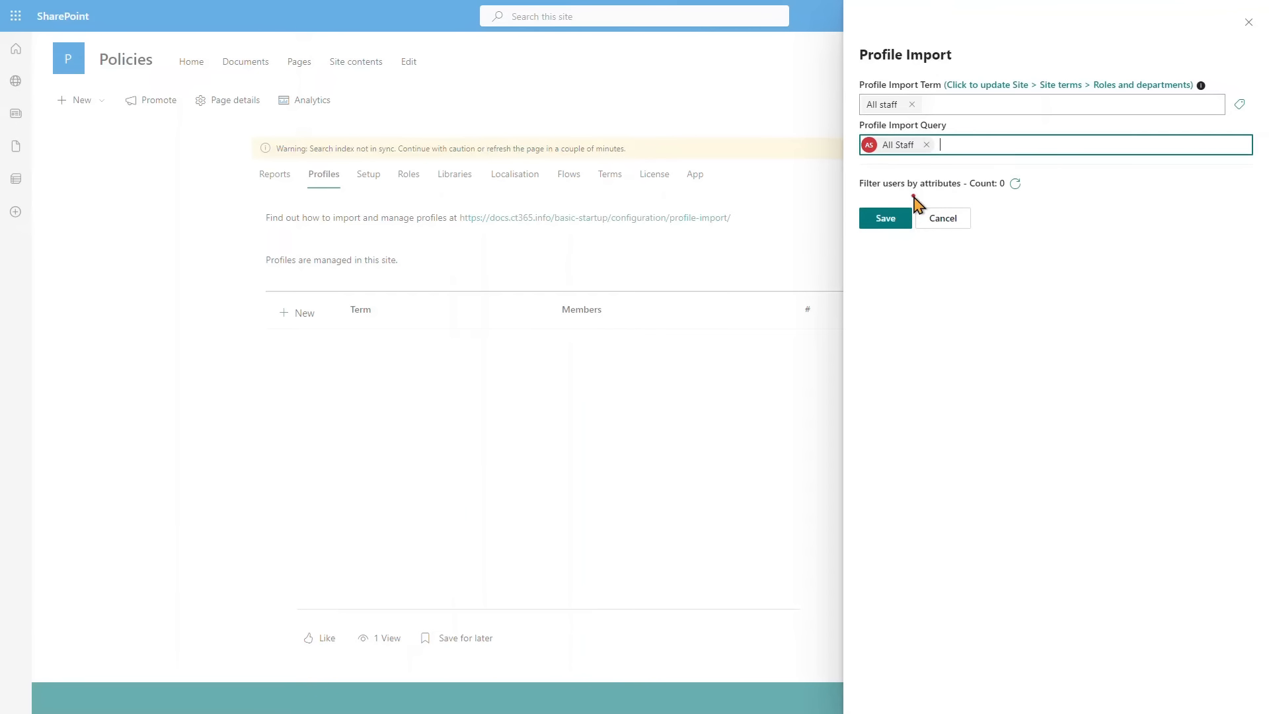
click(897, 218)
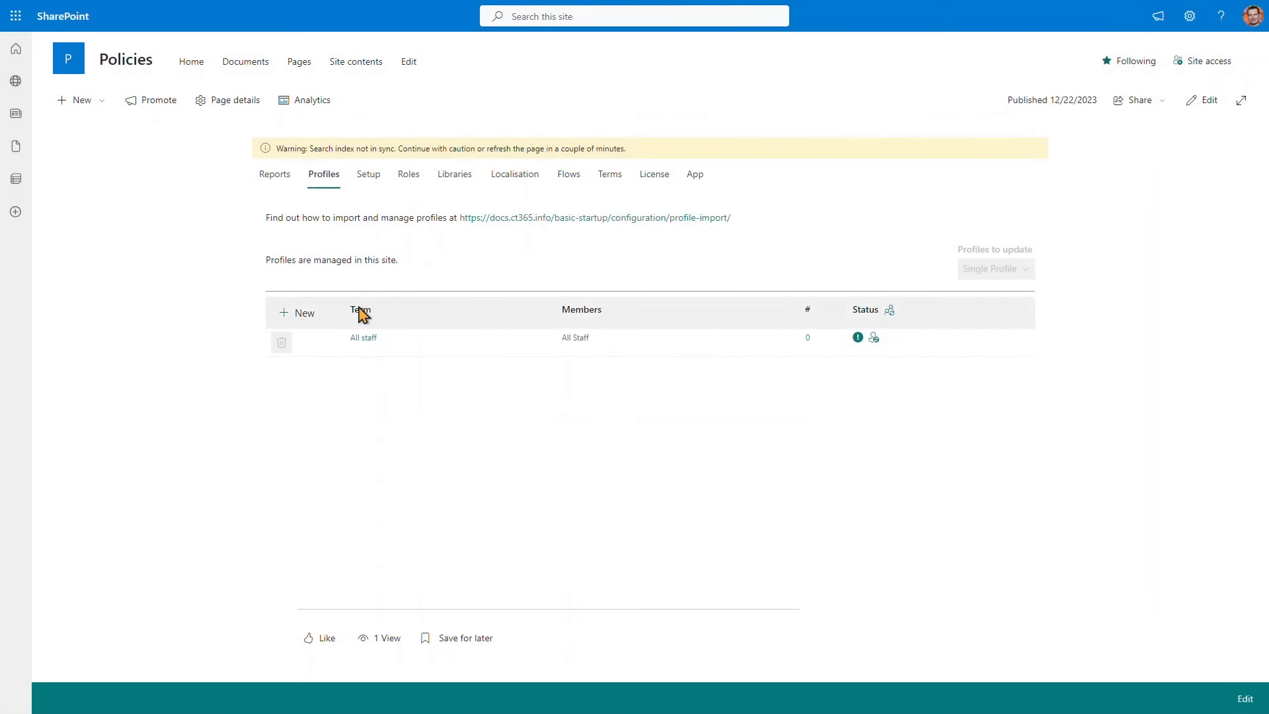
Step: Create a profile linking the People managers term to the People Managers group
click(306, 313)
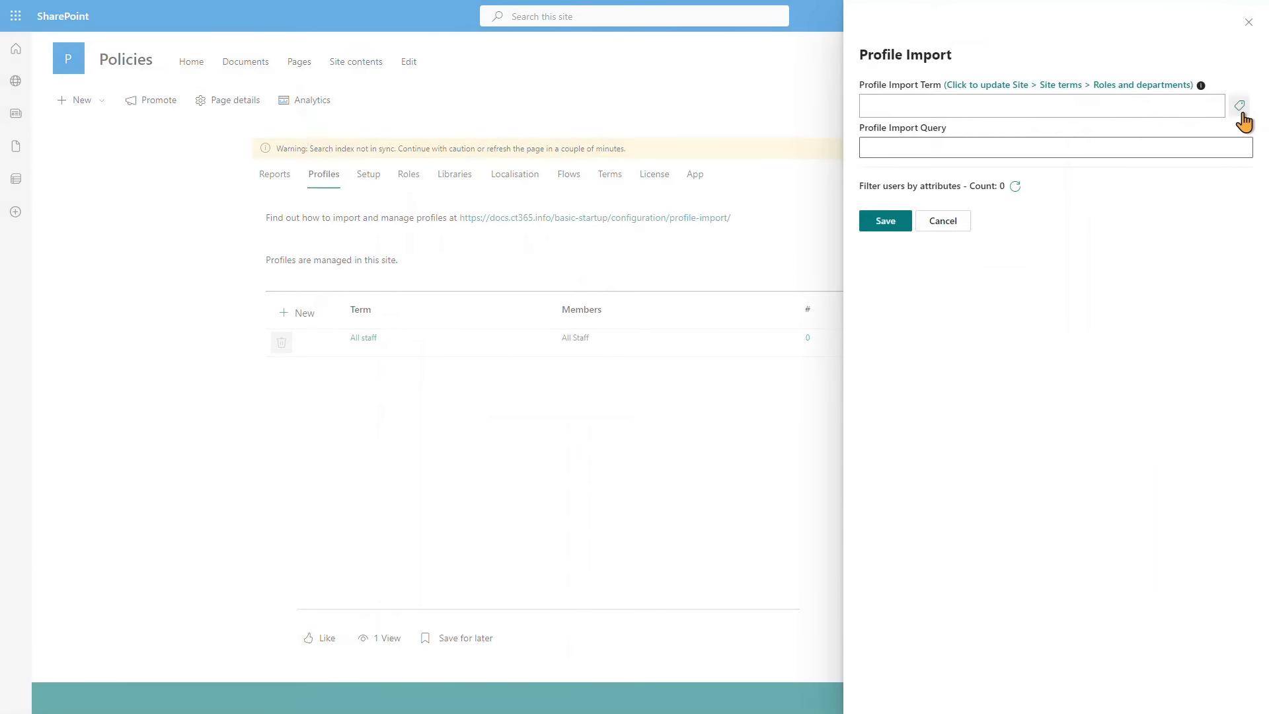
click(1243, 114)
click(989, 133)
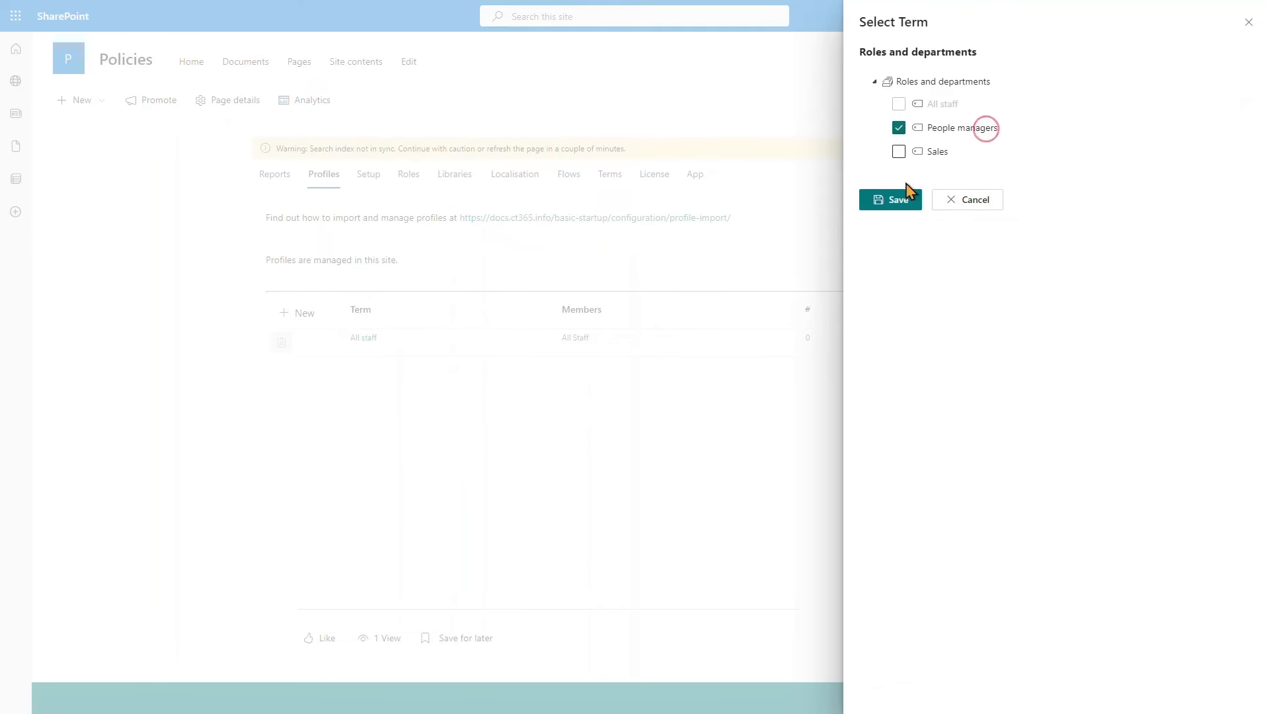
click(898, 201)
click(895, 144)
text(pe)
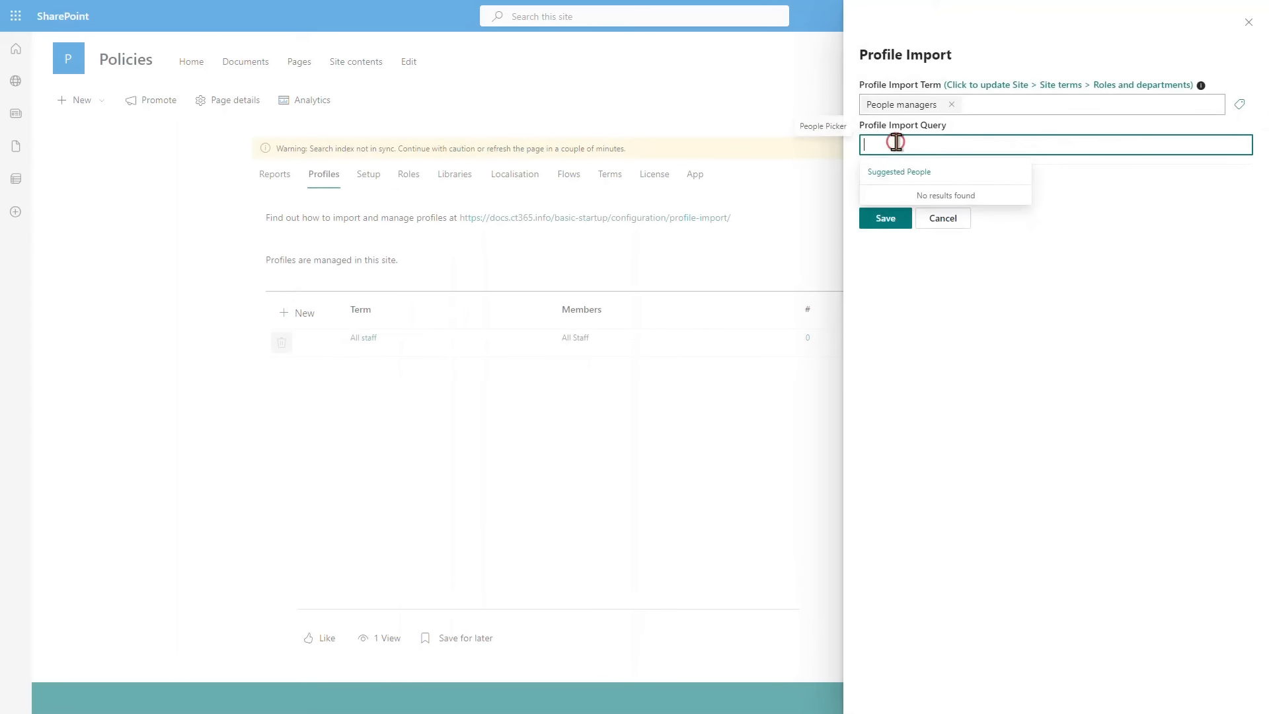
text(ople Managers)
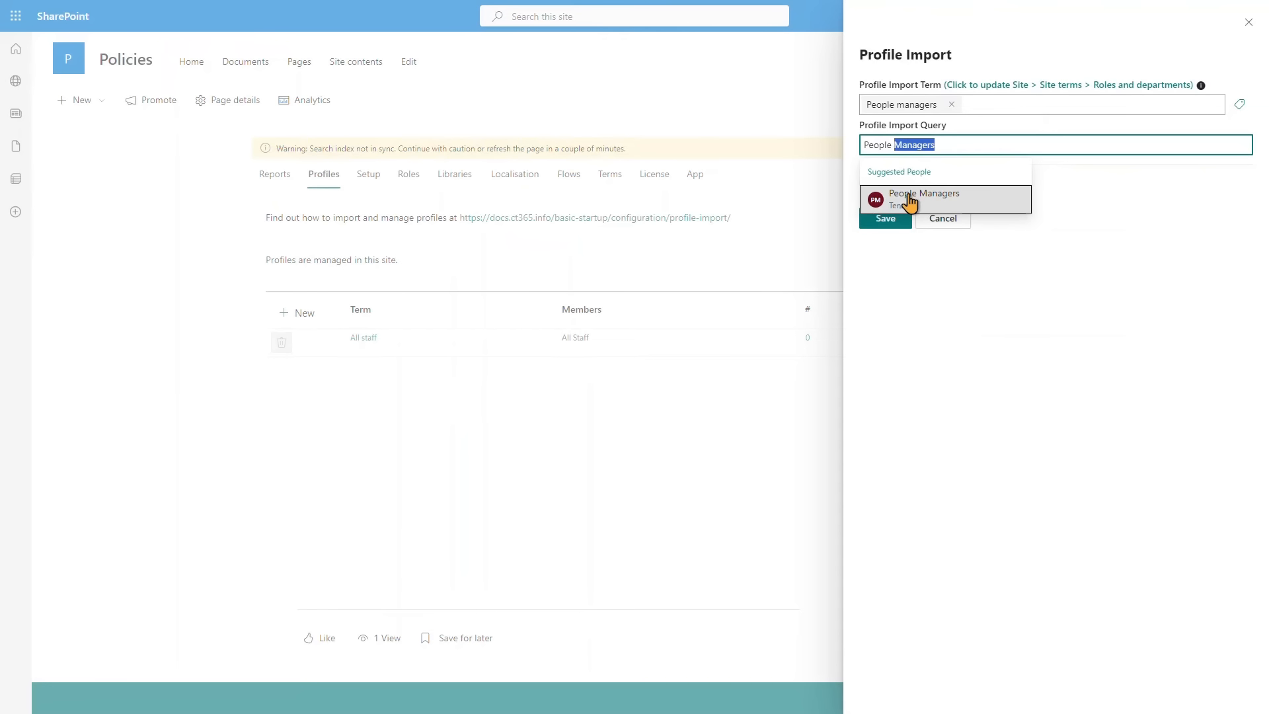
click(911, 196)
click(896, 219)
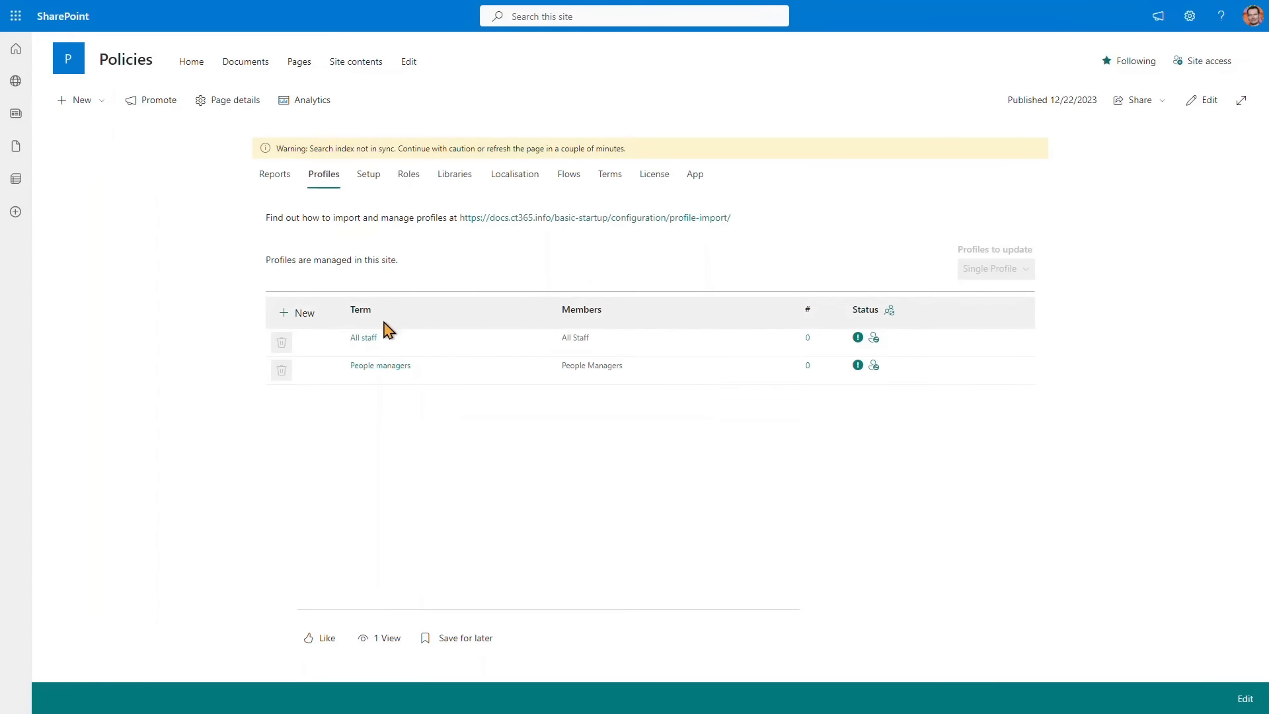
Step: Create a profile linking the Sales term to the Sales Managers group and one individual user
click(314, 313)
click(955, 111)
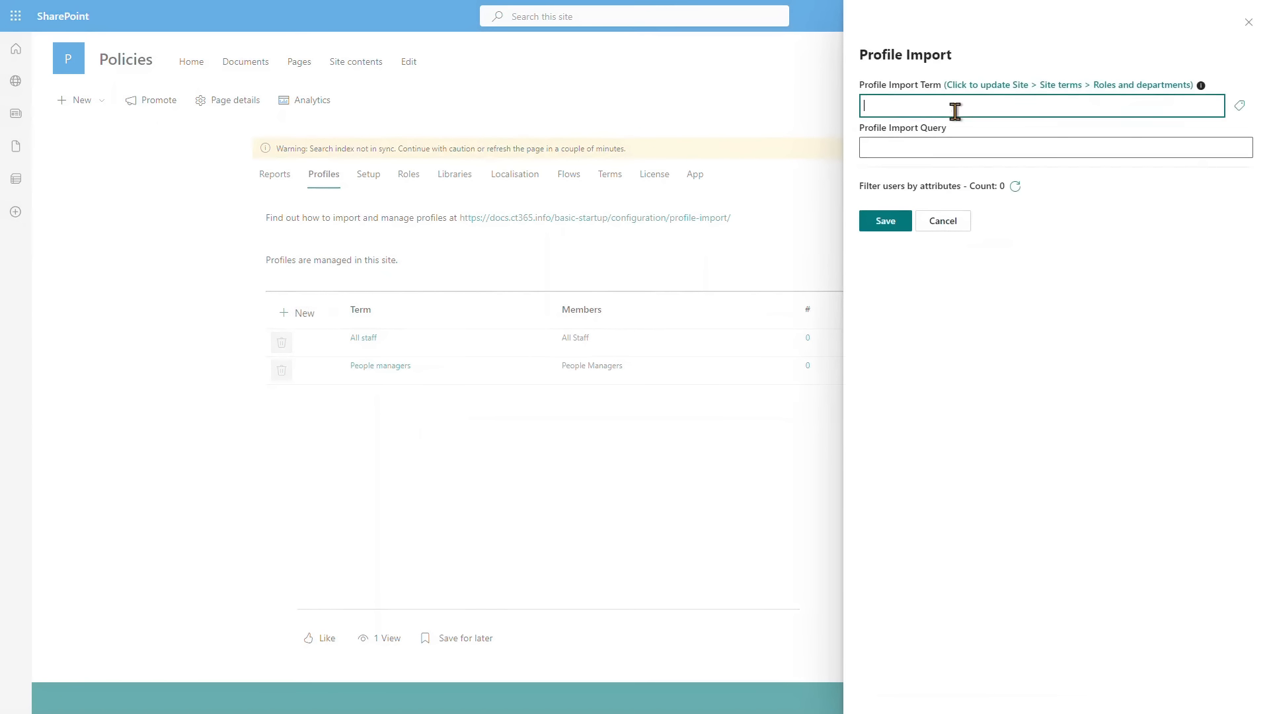
text(Sales)
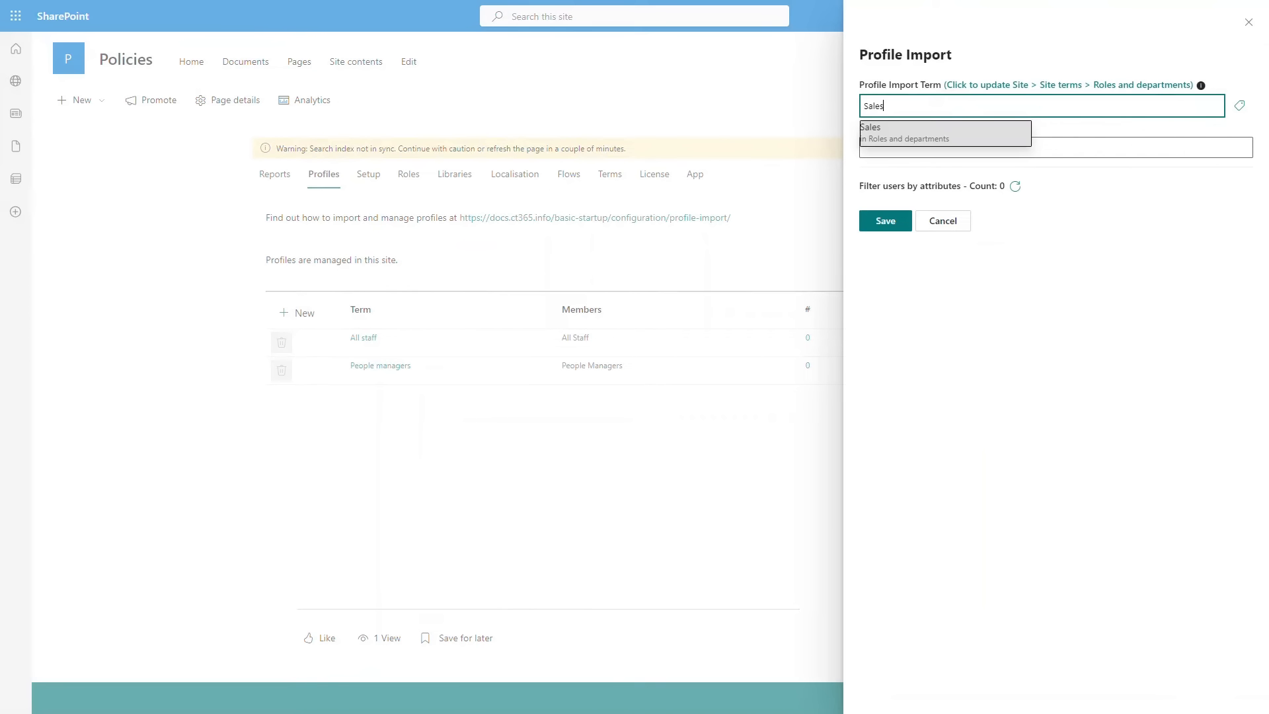
click(950, 136)
click(942, 144)
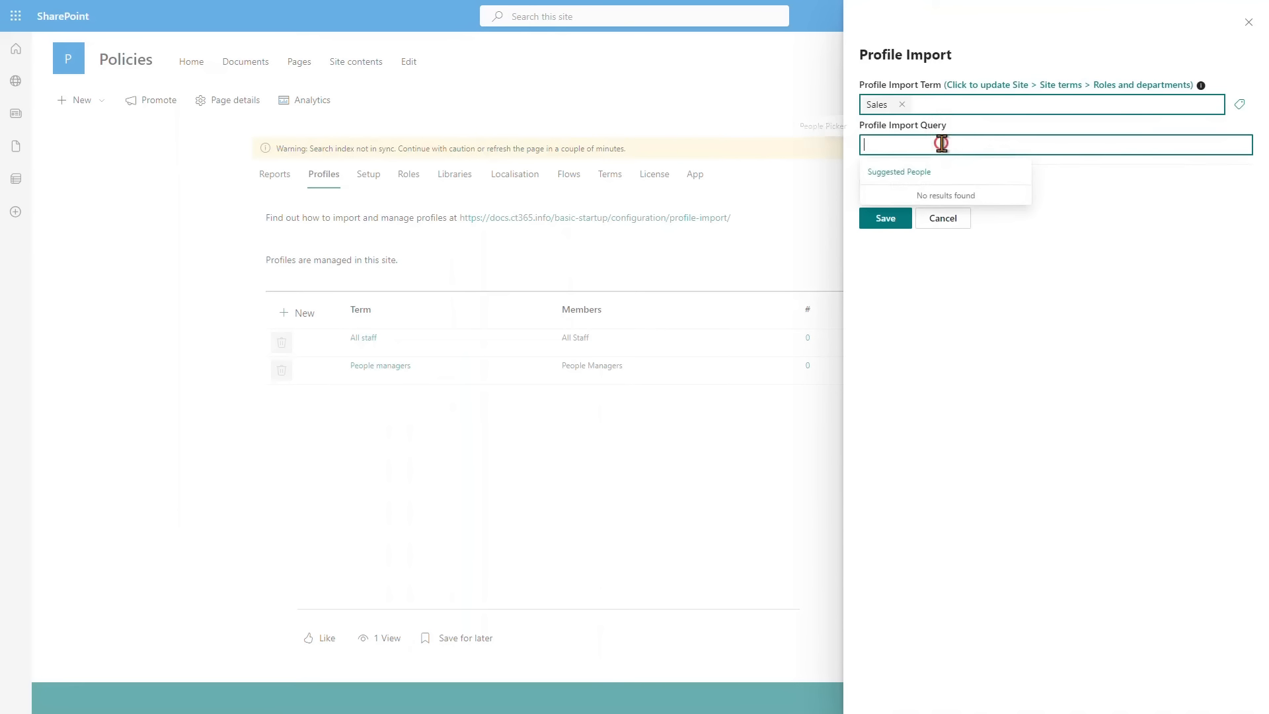
text(Sales)
click(935, 209)
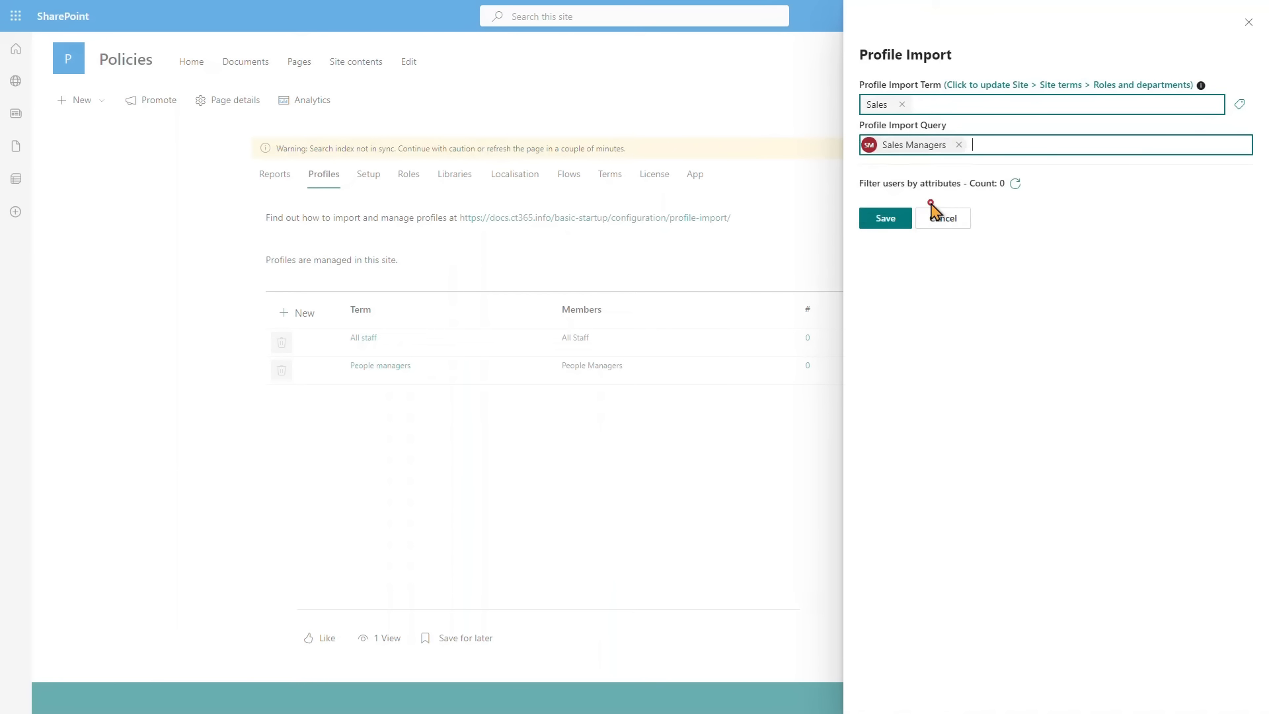
click(998, 145)
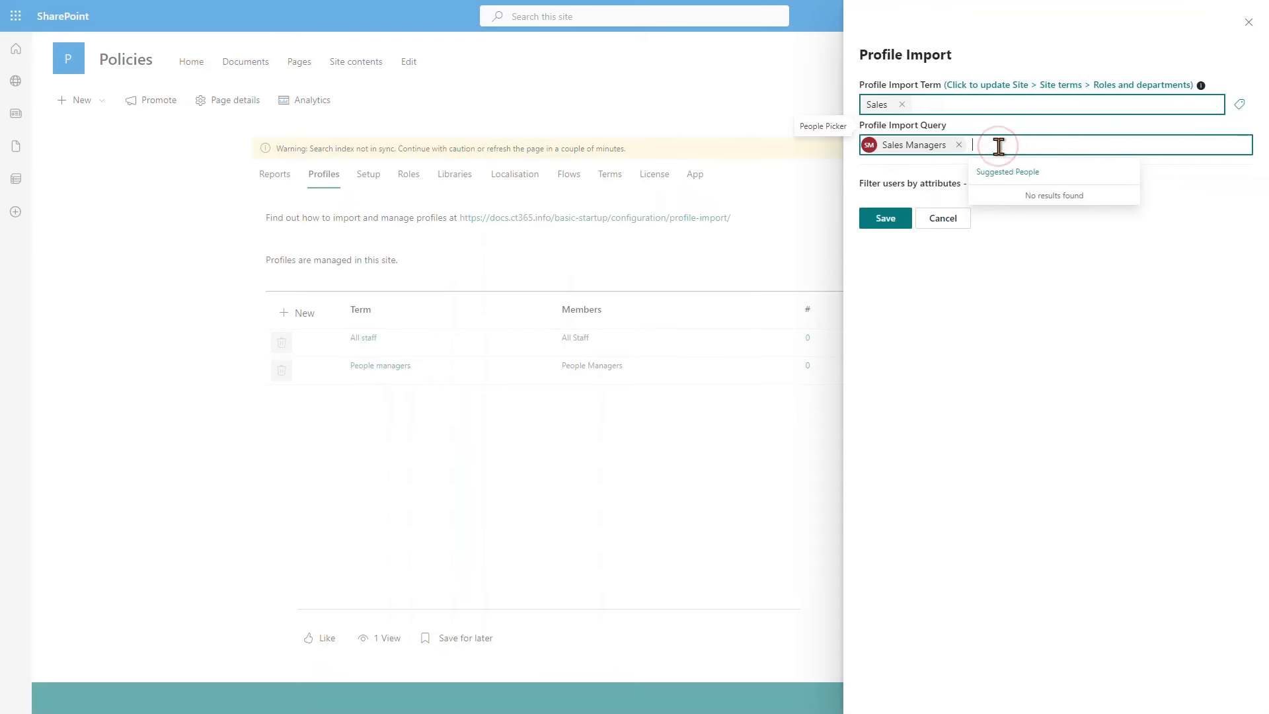
text(peter)
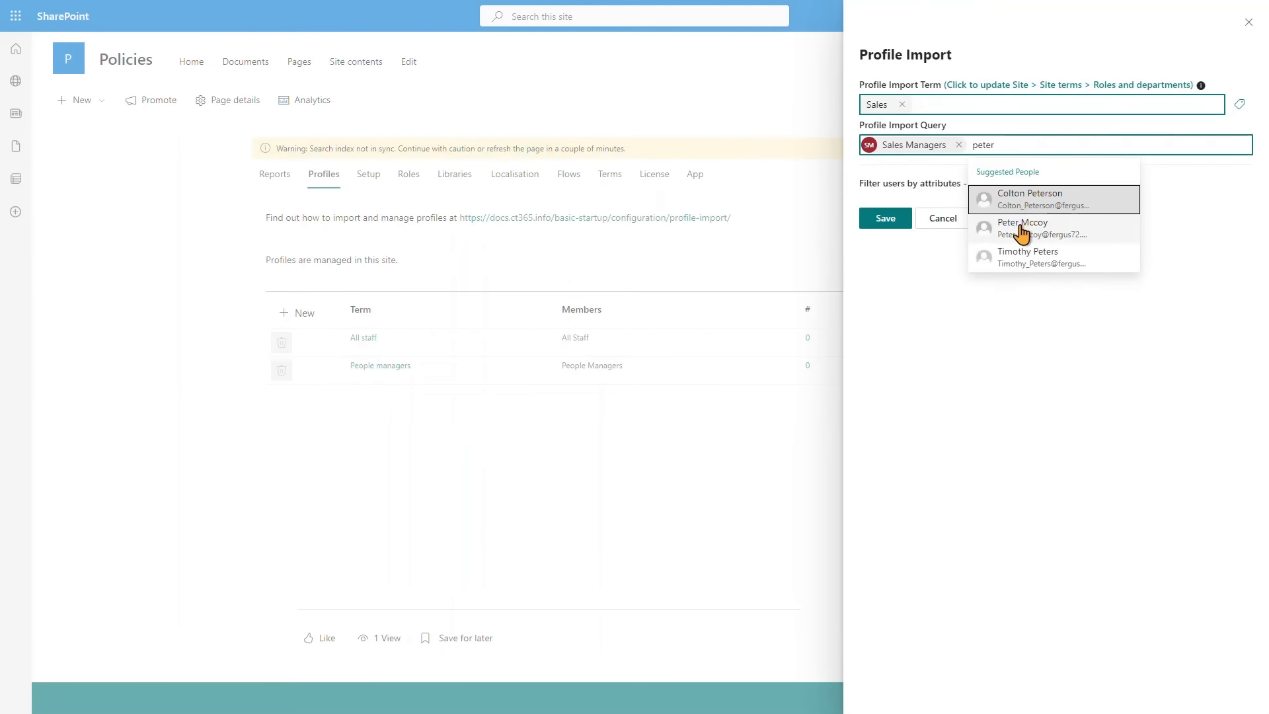
click(1021, 231)
click(903, 221)
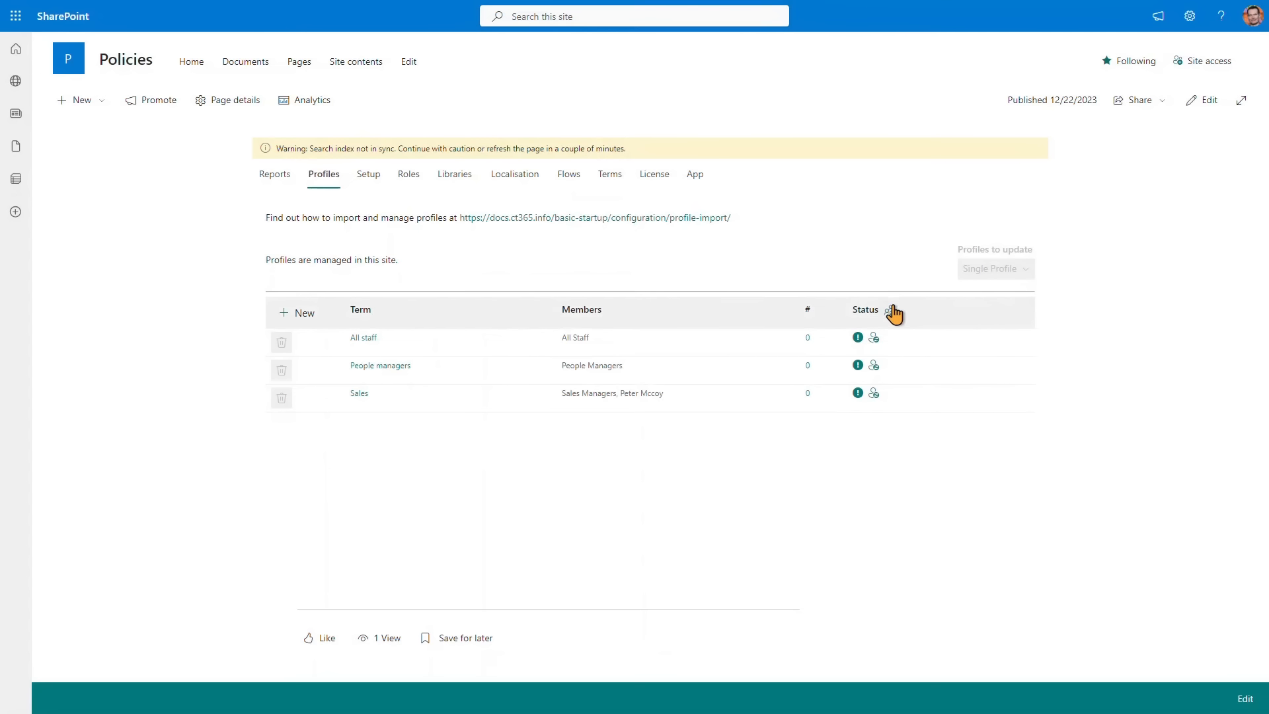
Step: Process the members of all profiles at once and dismiss the resulting user list
click(891, 309)
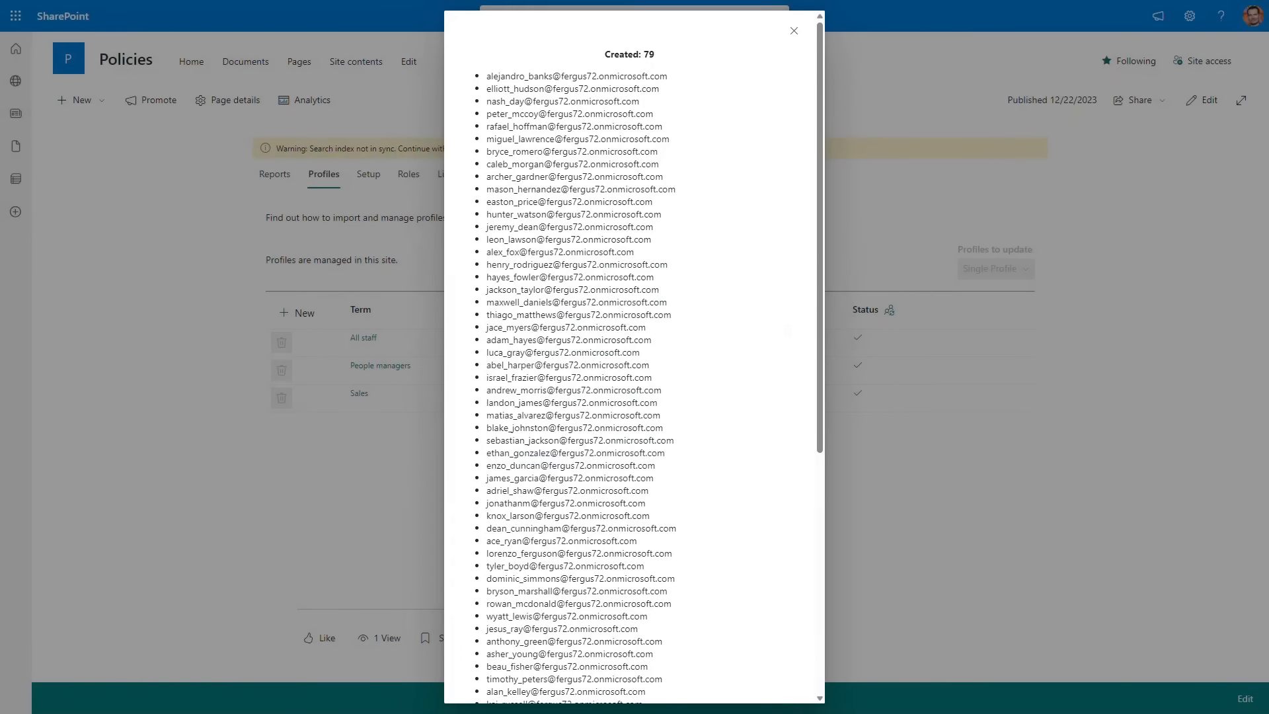
click(796, 34)
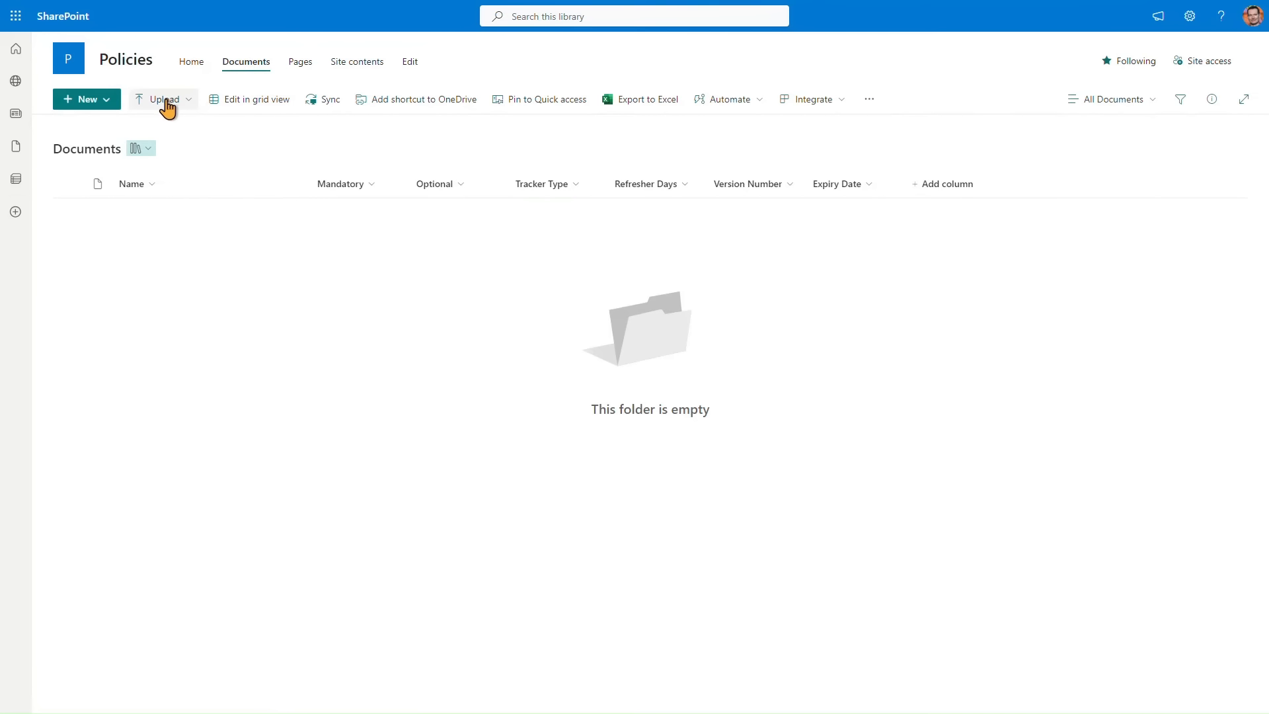
Step: Upload the ten policy PDFs, 001 Code of conduct through 010 Customer complaints policy, to the Documents library
click(165, 102)
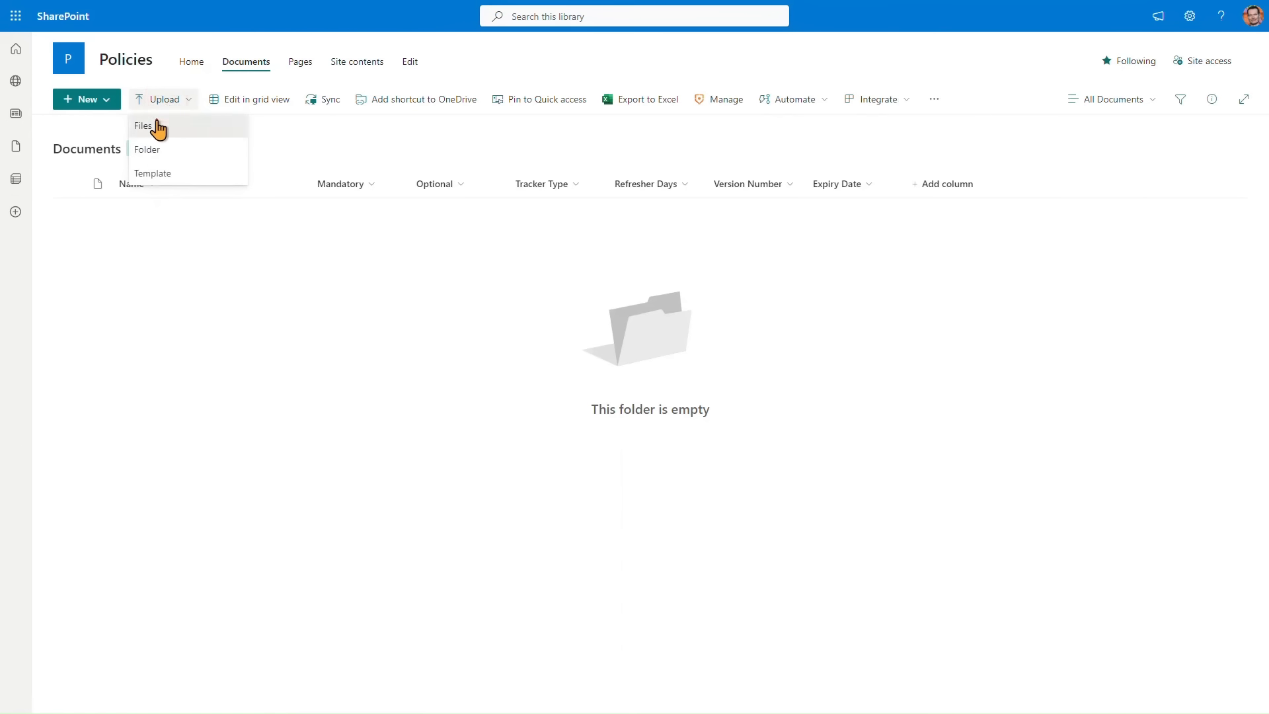
click(158, 122)
click(243, 145)
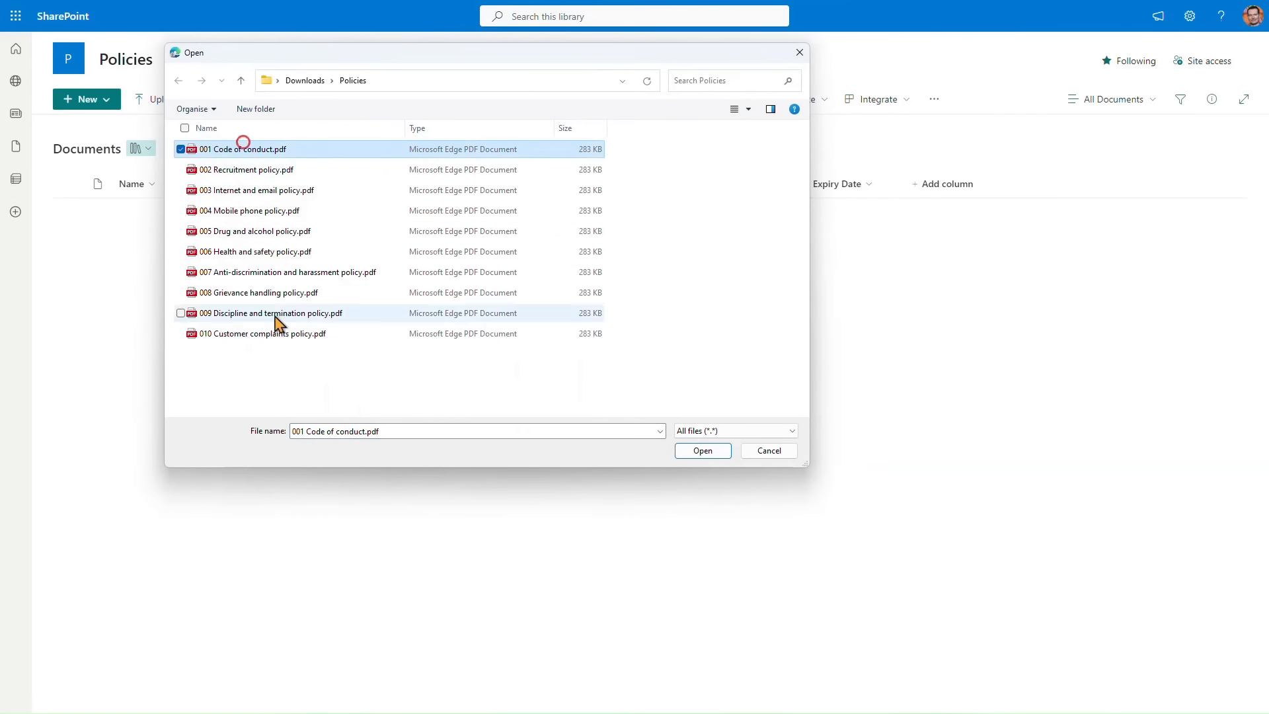
shift+click(278, 341)
click(703, 451)
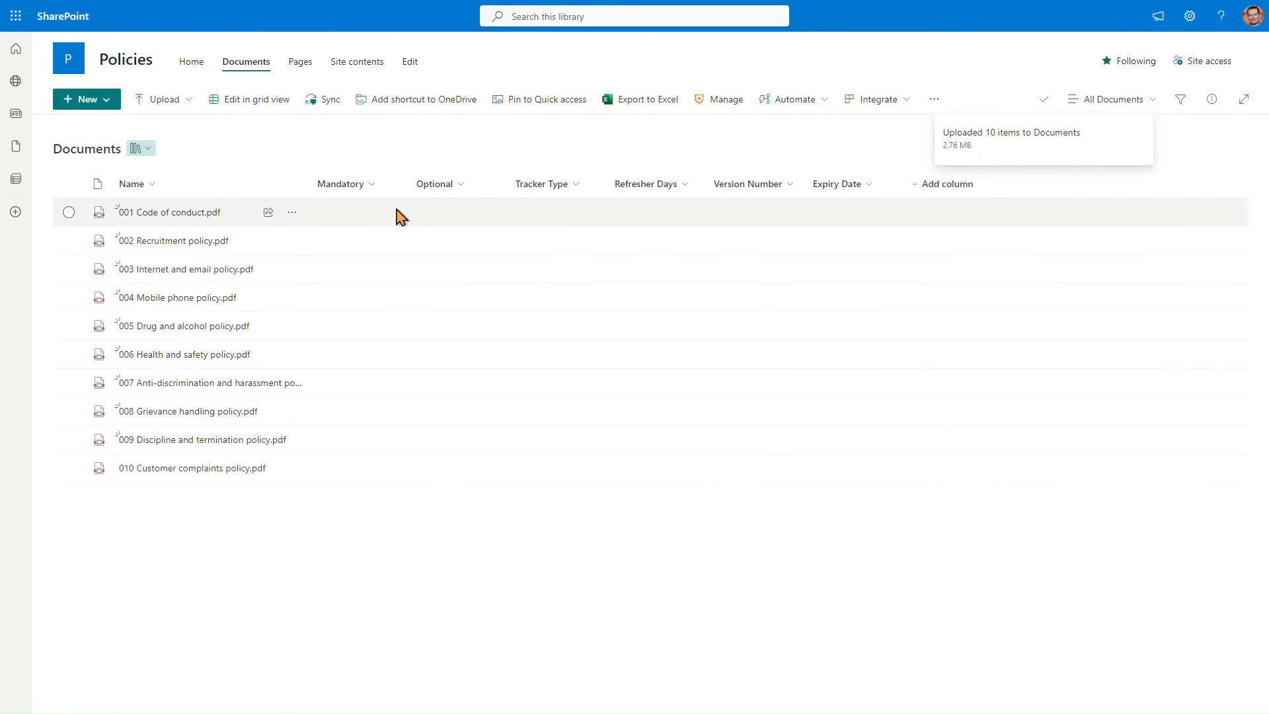
Step: Tag 001 Code of conduct.pdf with the All staff term in its Mandatory property
click(69, 213)
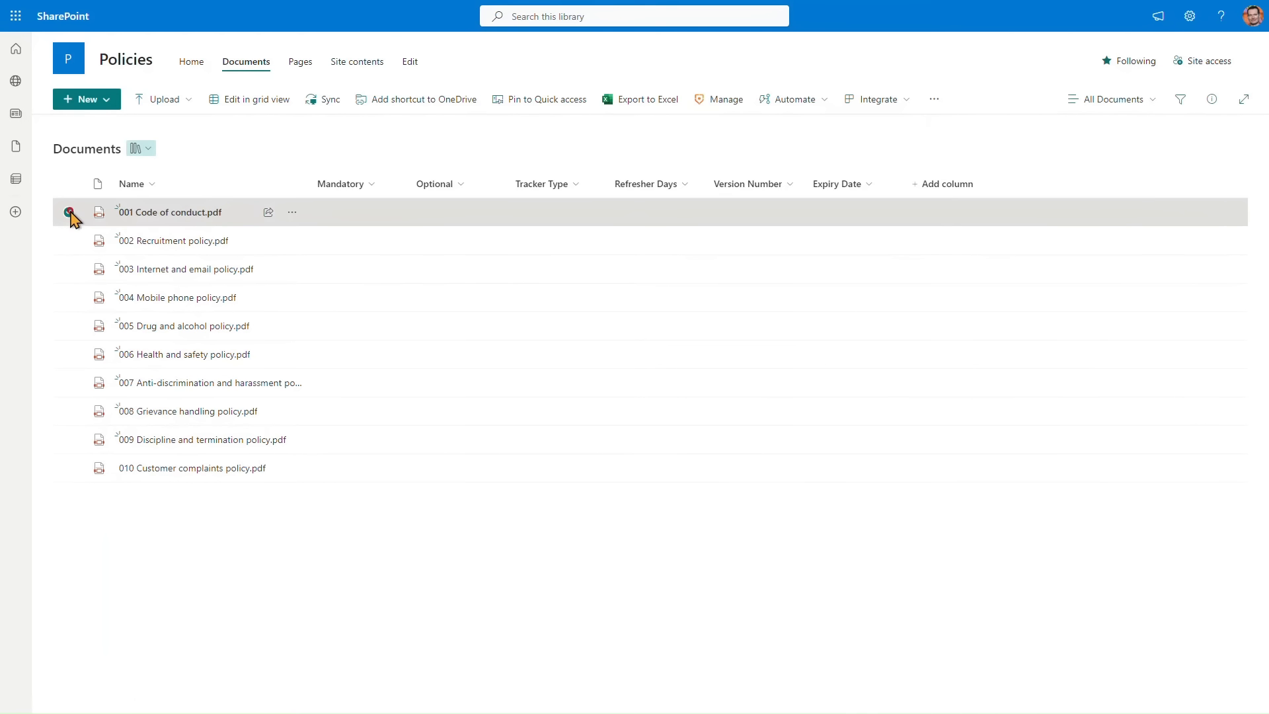
click(1209, 97)
scroll(1194, 423, down, 5)
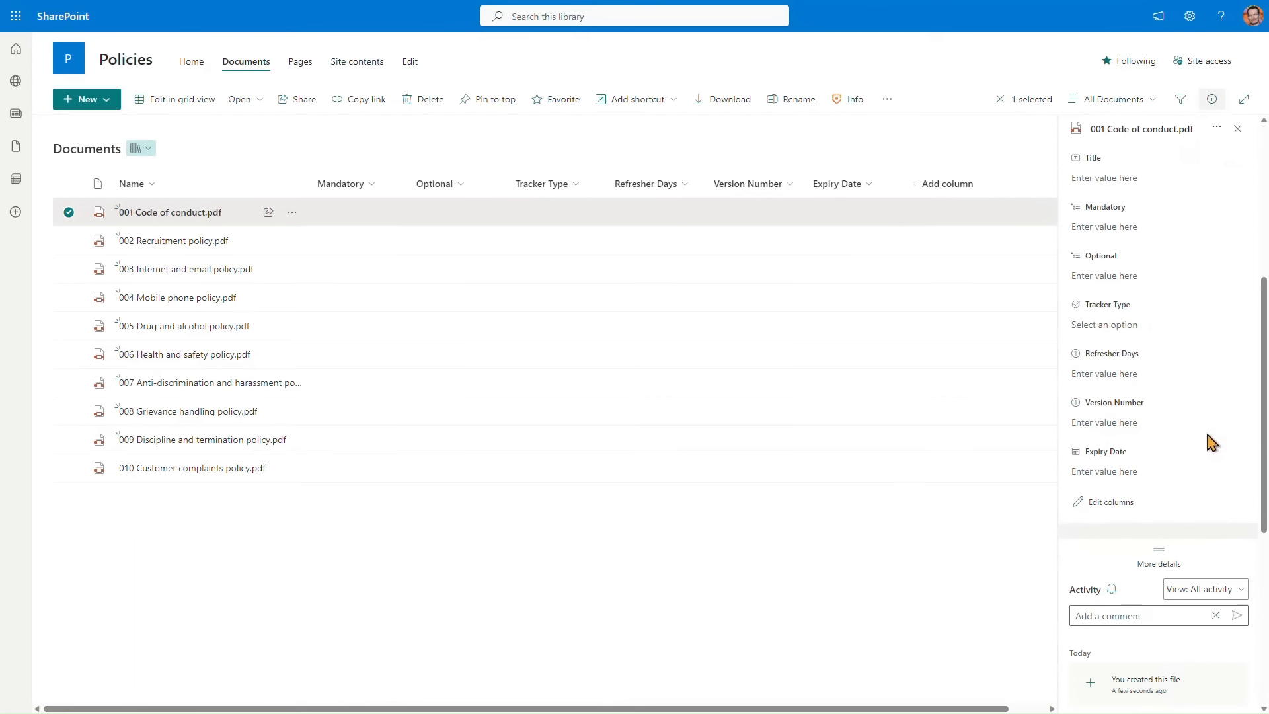
click(1184, 225)
click(1239, 220)
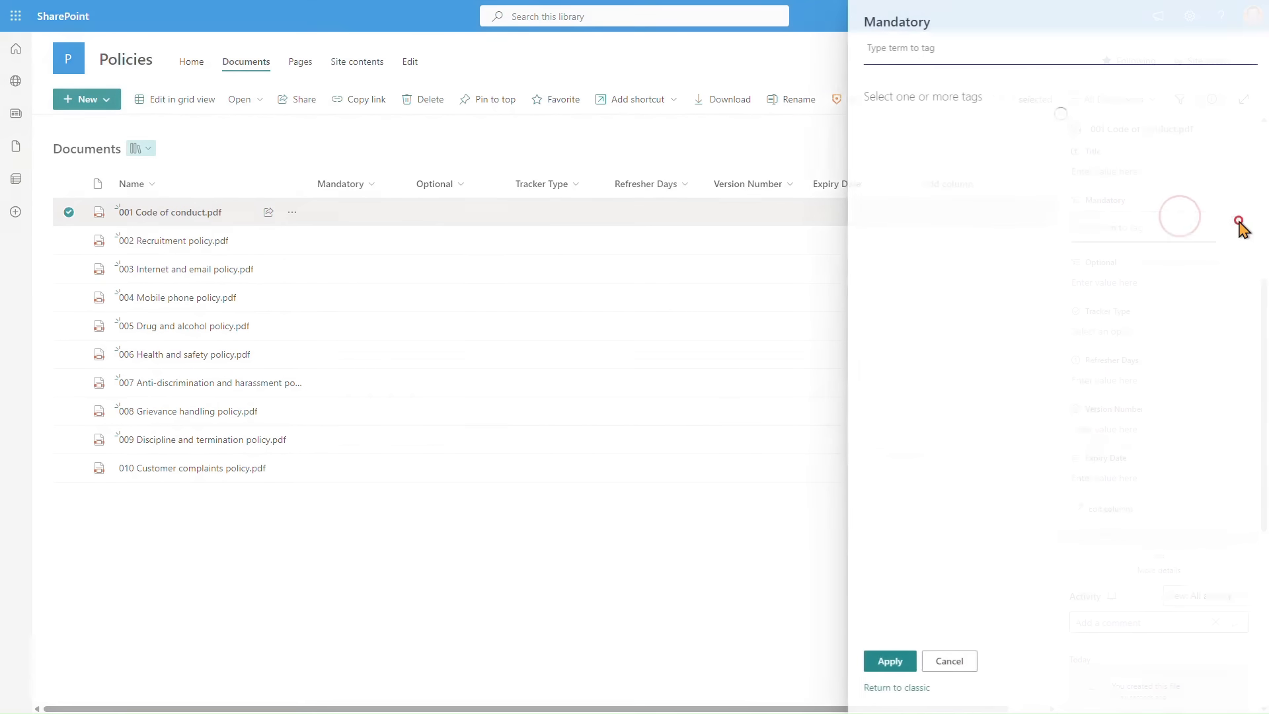
click(898, 153)
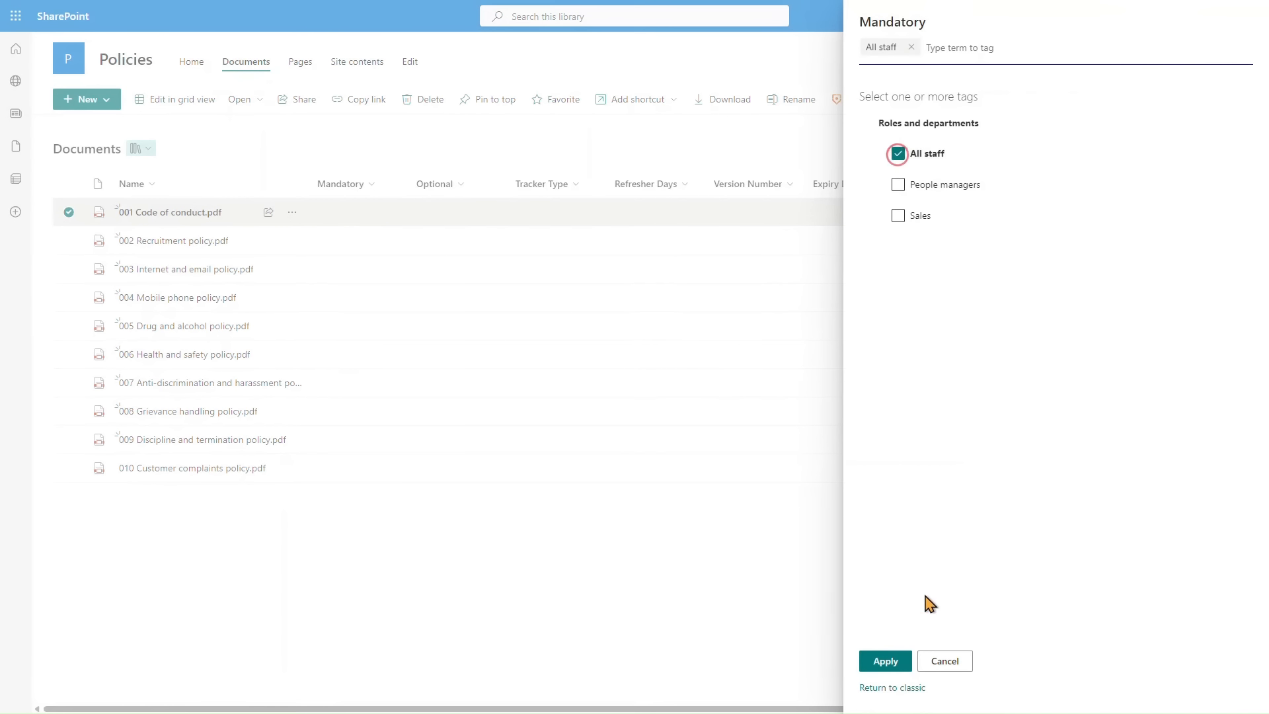
click(896, 661)
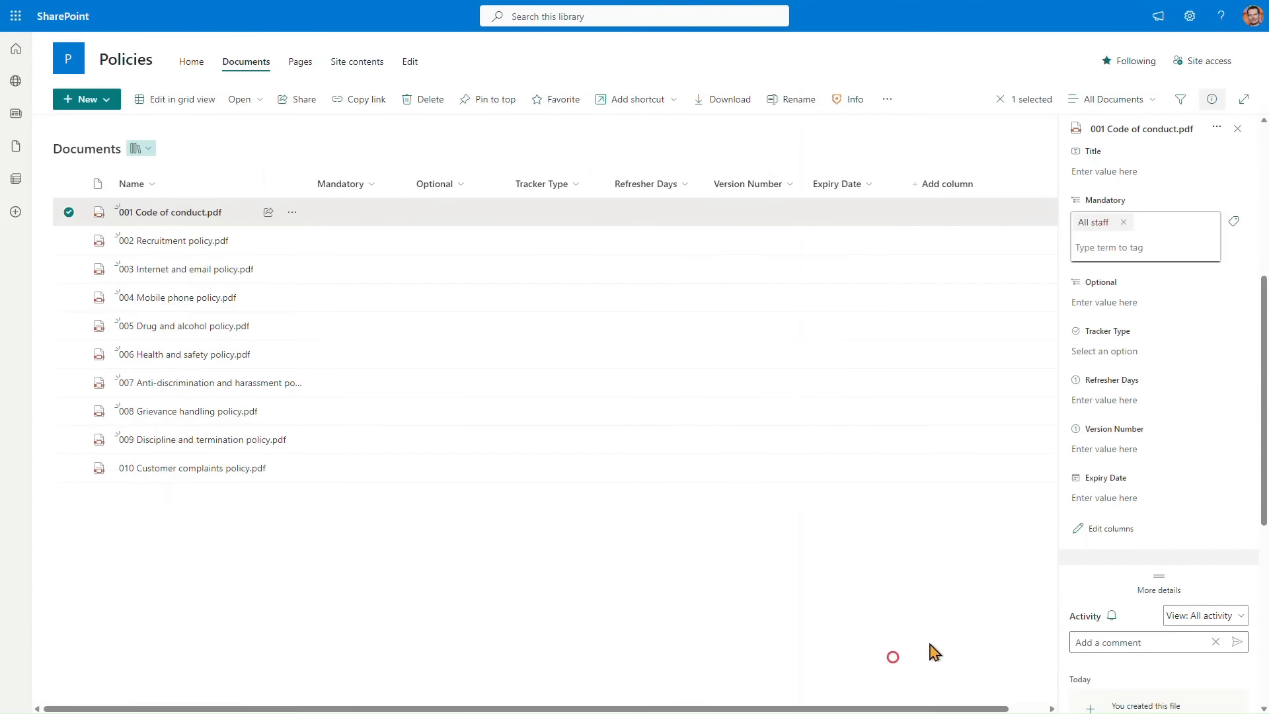
click(1240, 368)
Step: Set the Tracker Type of 001 Code of conduct.pdf to Read and deselect the file
click(1200, 328)
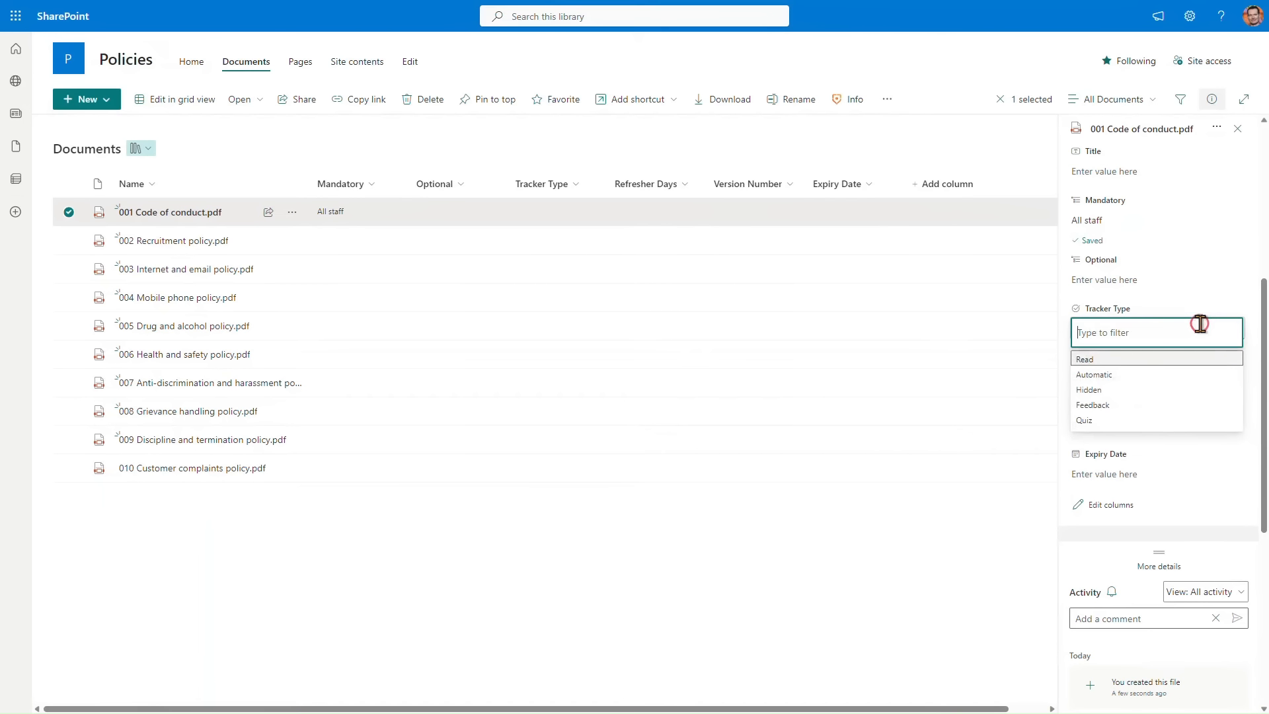
click(1113, 358)
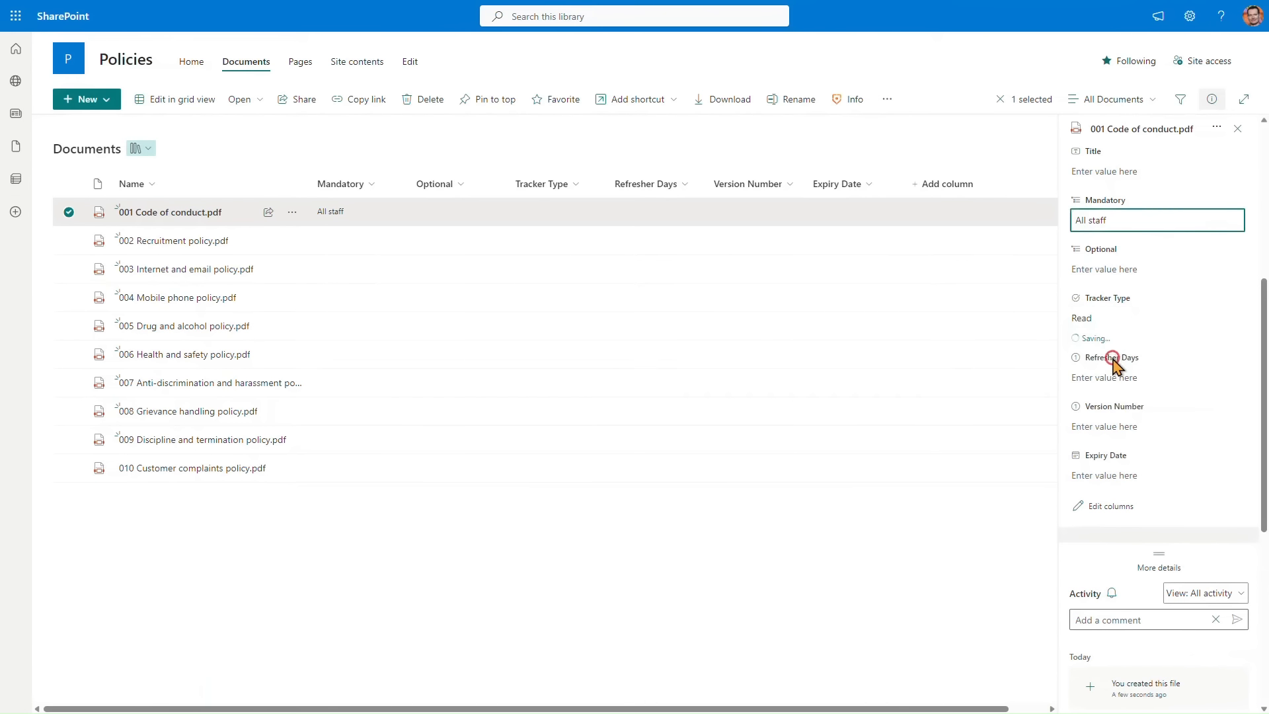
click(883, 143)
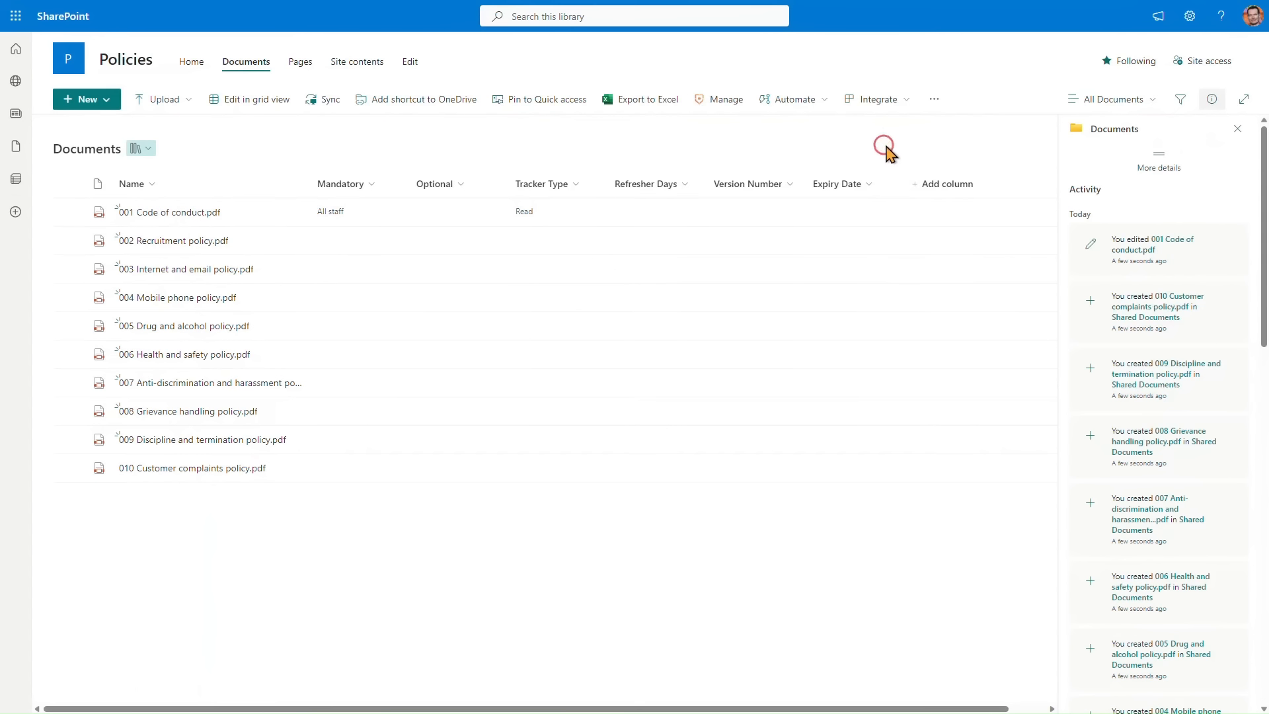
Step: In grid view, copy the Mandatory value All staff from document 001 to documents 003 through 009
click(247, 105)
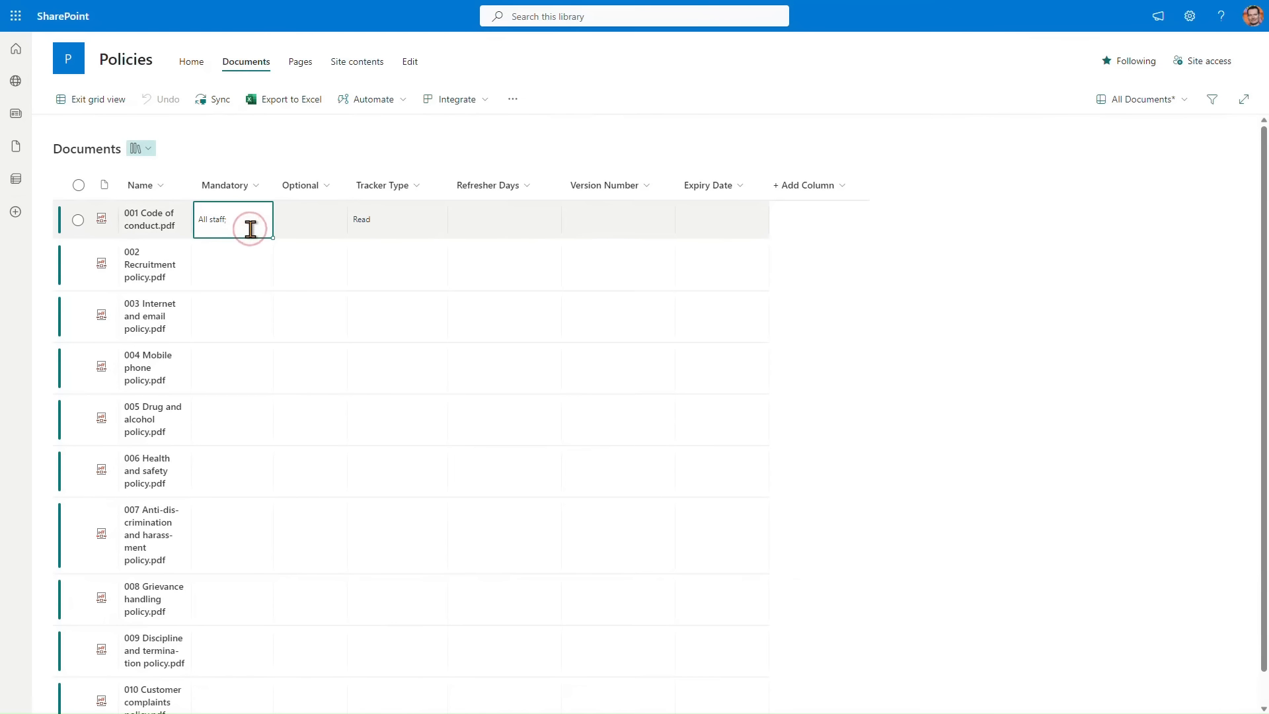
key(ctrl+c)
click(233, 324)
click(231, 320)
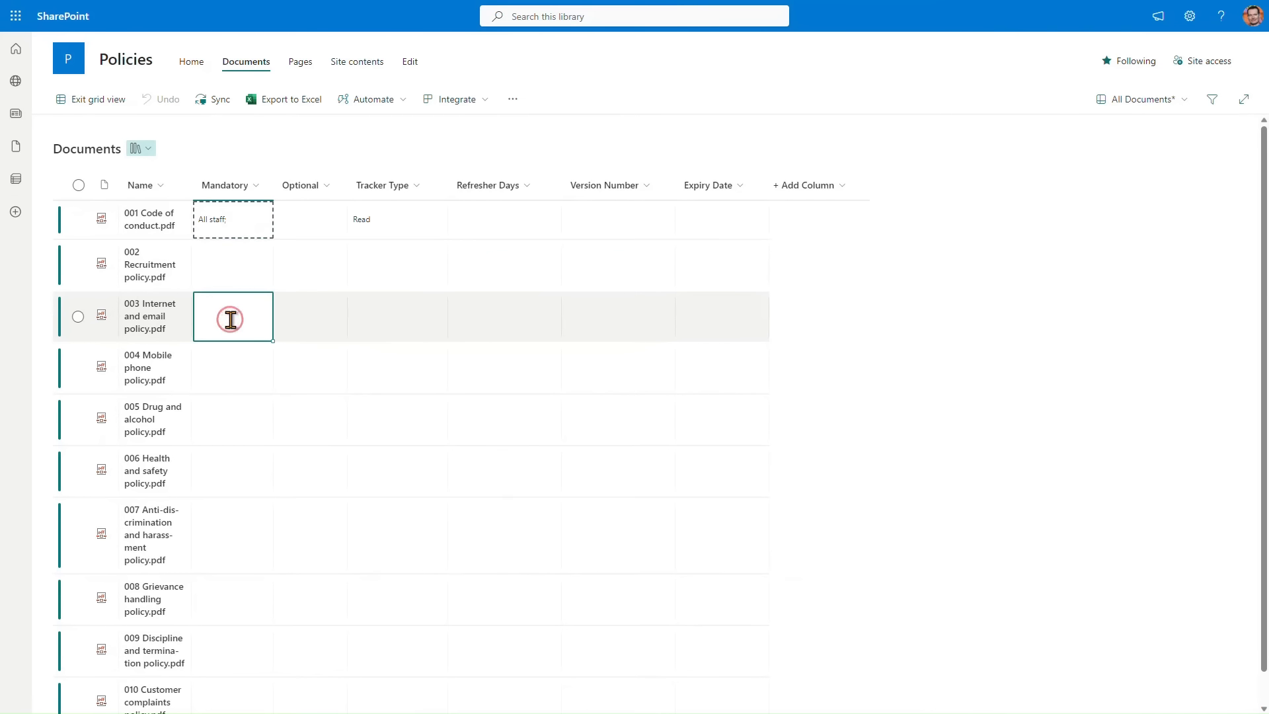
drag(273, 342, 259, 642)
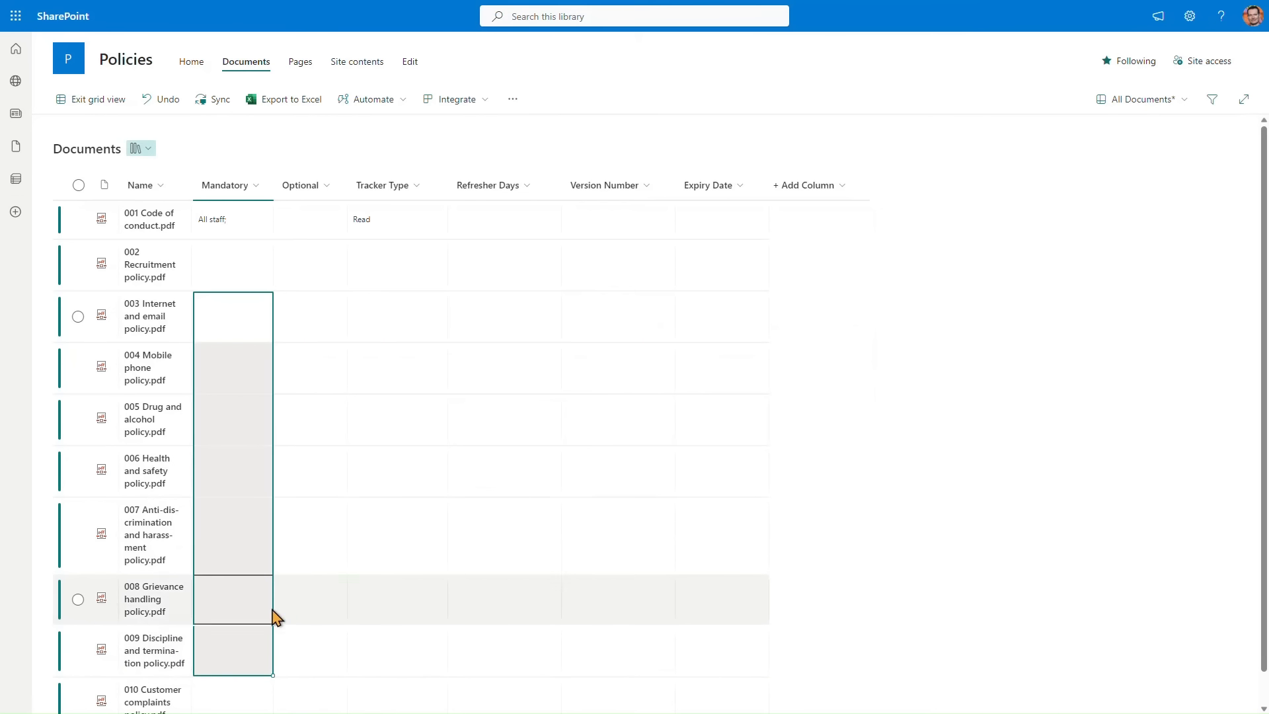
Step: Set the Tracker Type to Read for 003 Internet and email policy and fill it down through document 009
click(415, 321)
text(read)
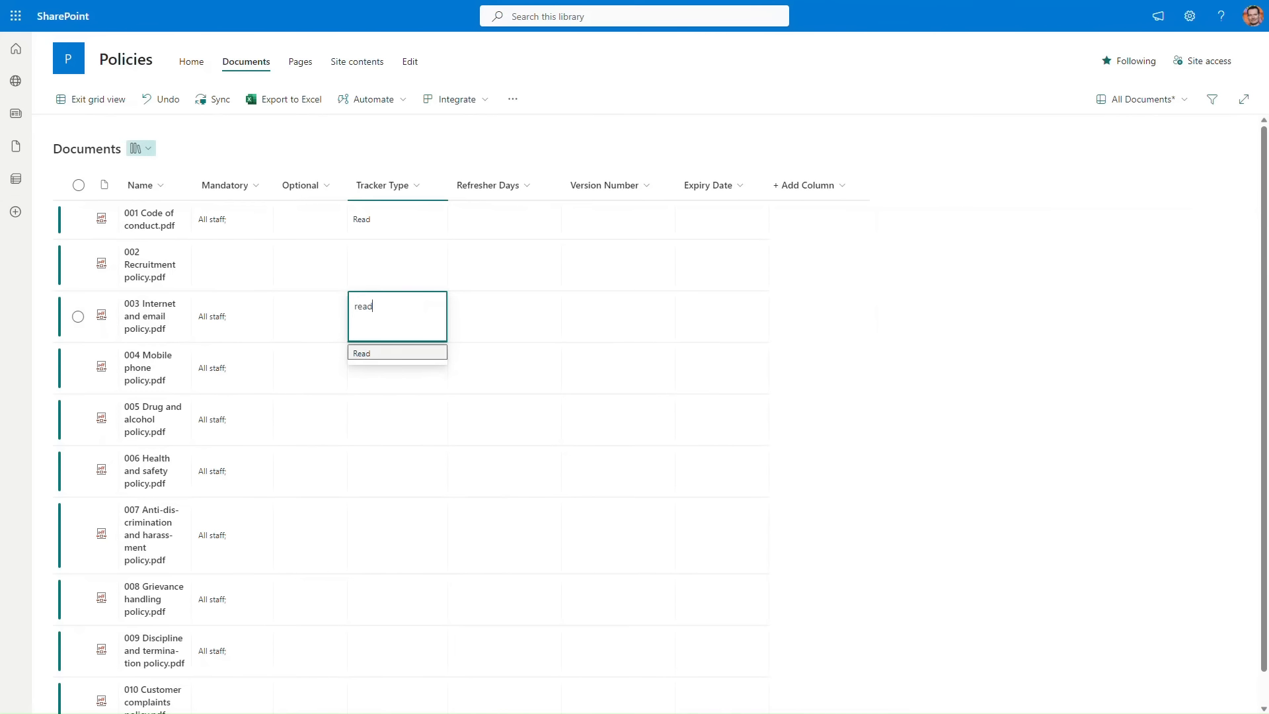
click(424, 355)
drag(448, 341, 405, 657)
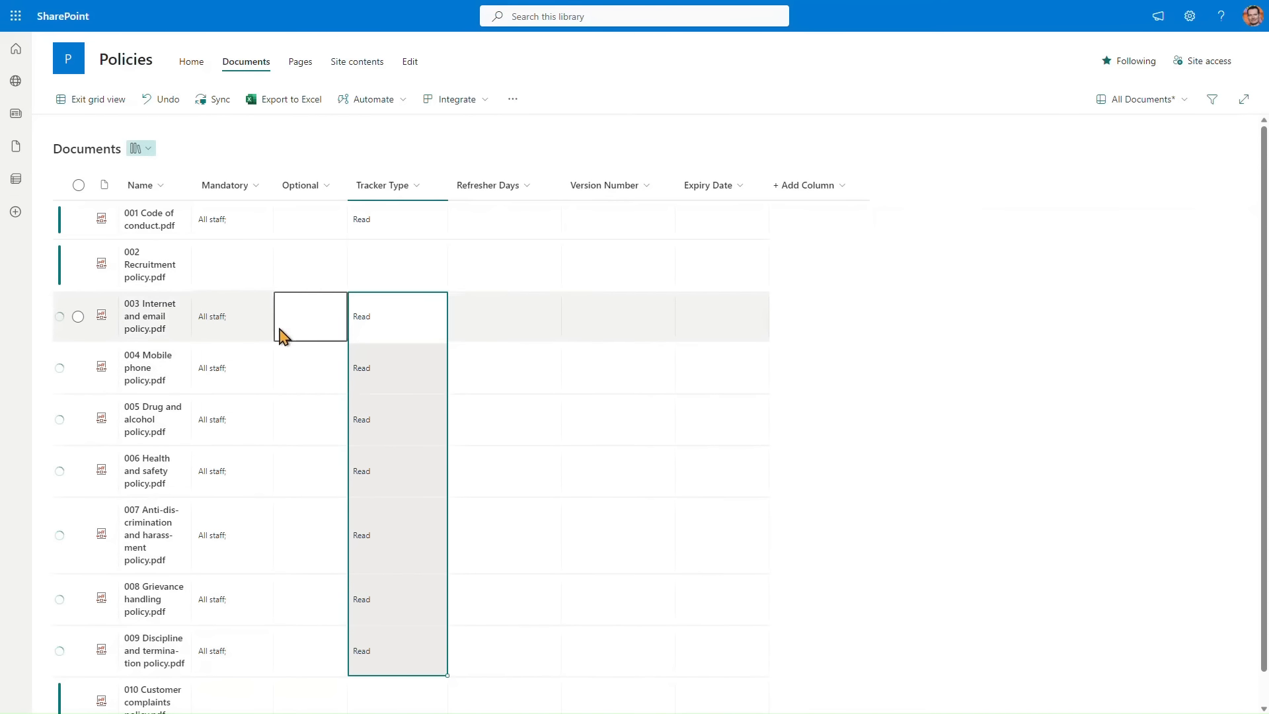
Step: Set 002 Recruitment policy's Mandatory term to People managers and its Tracker Type to Read
click(232, 278)
text(People managers)
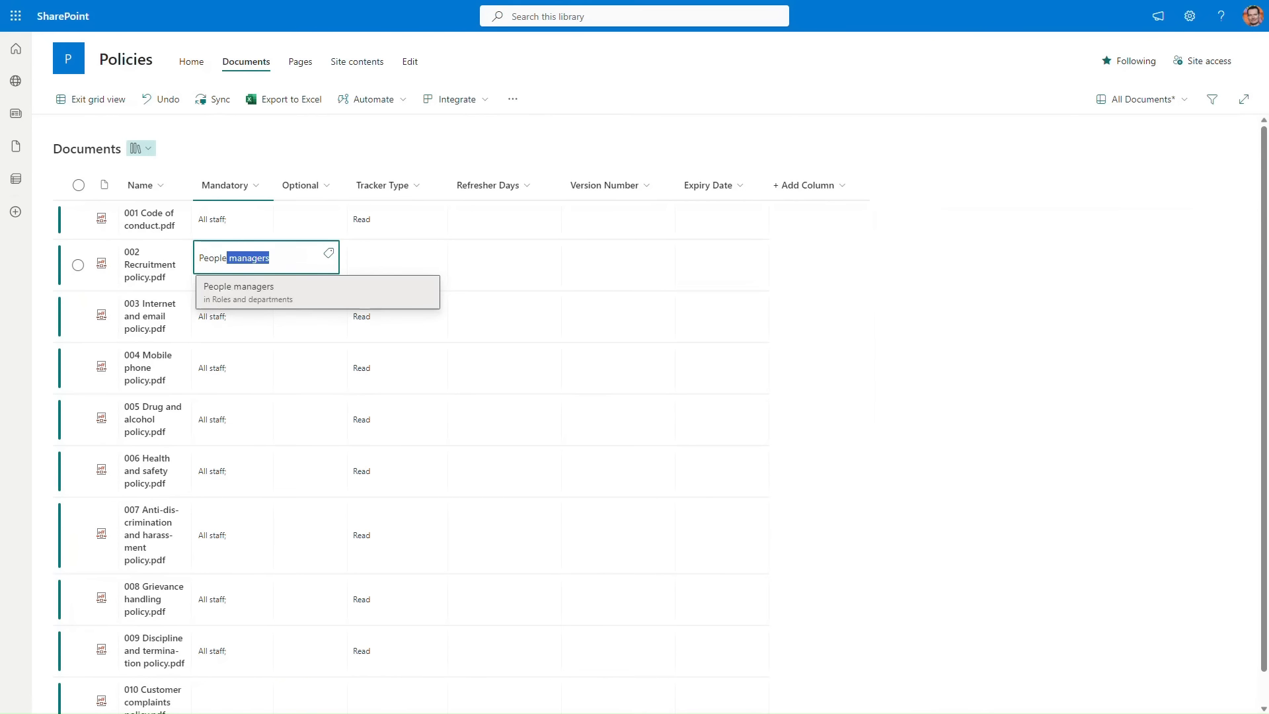
click(249, 295)
click(415, 283)
text(read)
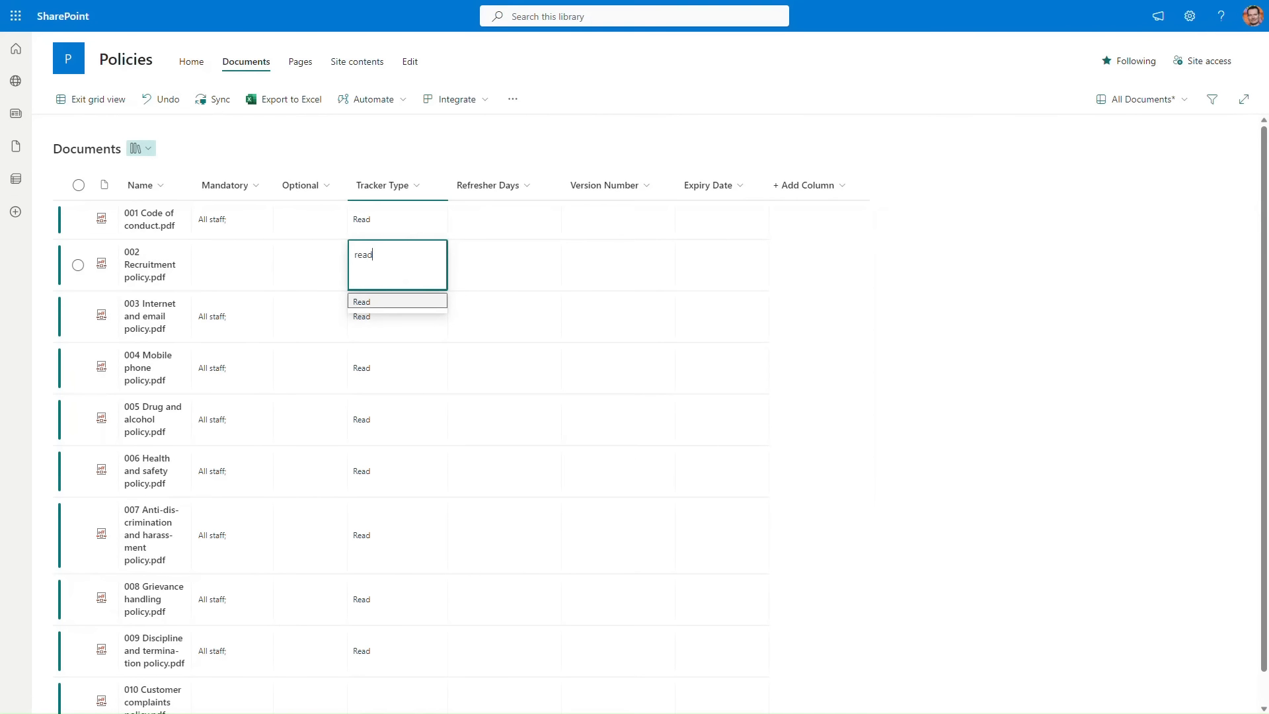
click(414, 299)
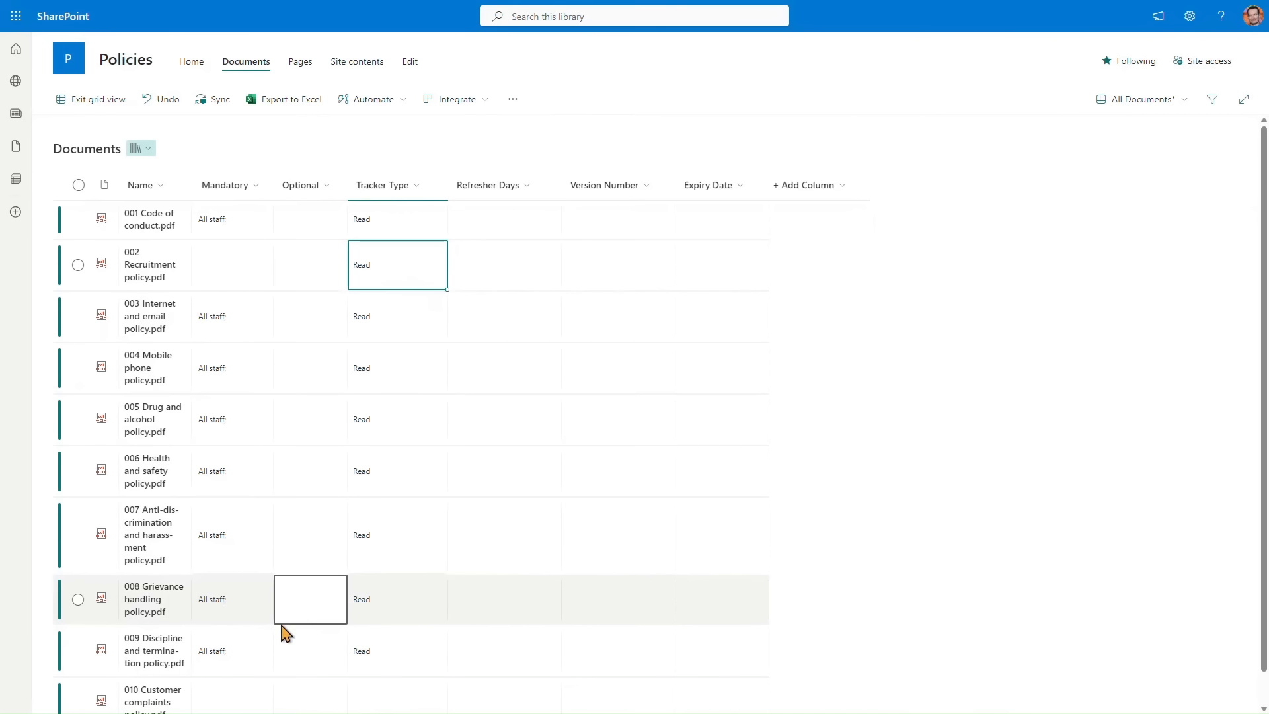
Step: Set 010 Customer complaints policy's Mandatory term to Sales and Tracker Type to Read, and leave grid view
click(243, 694)
text(Sales)
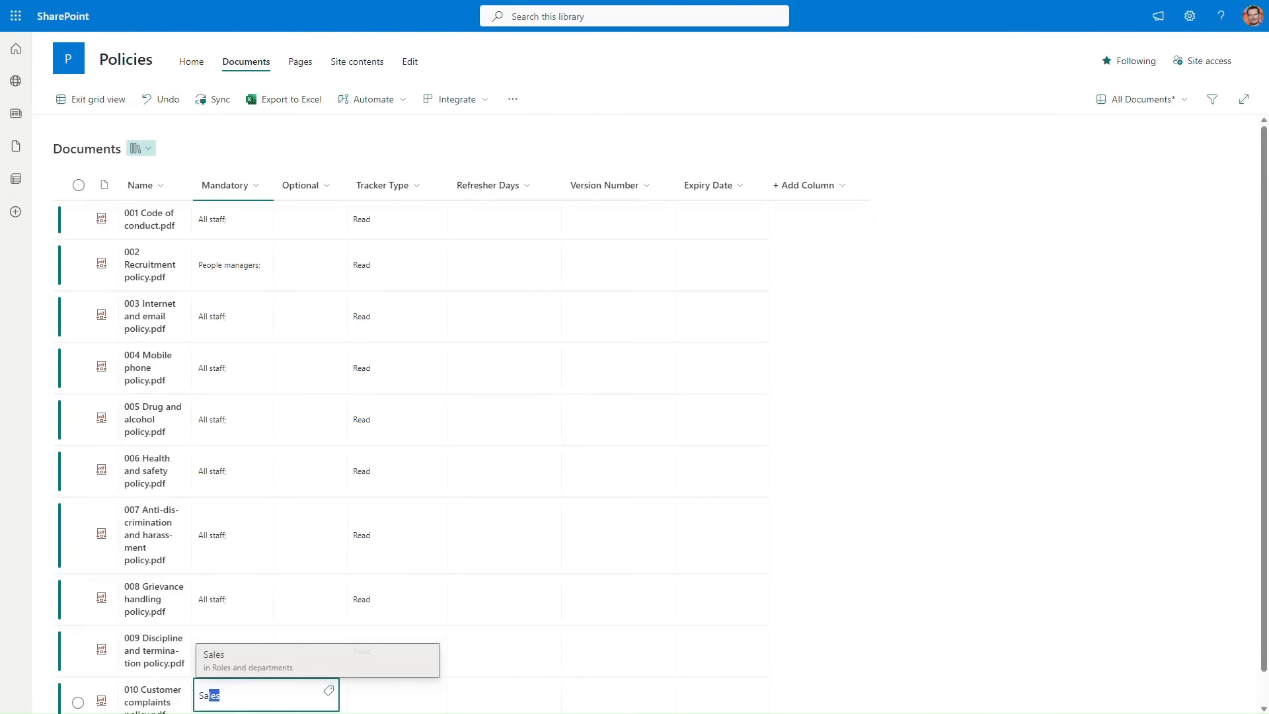
click(295, 661)
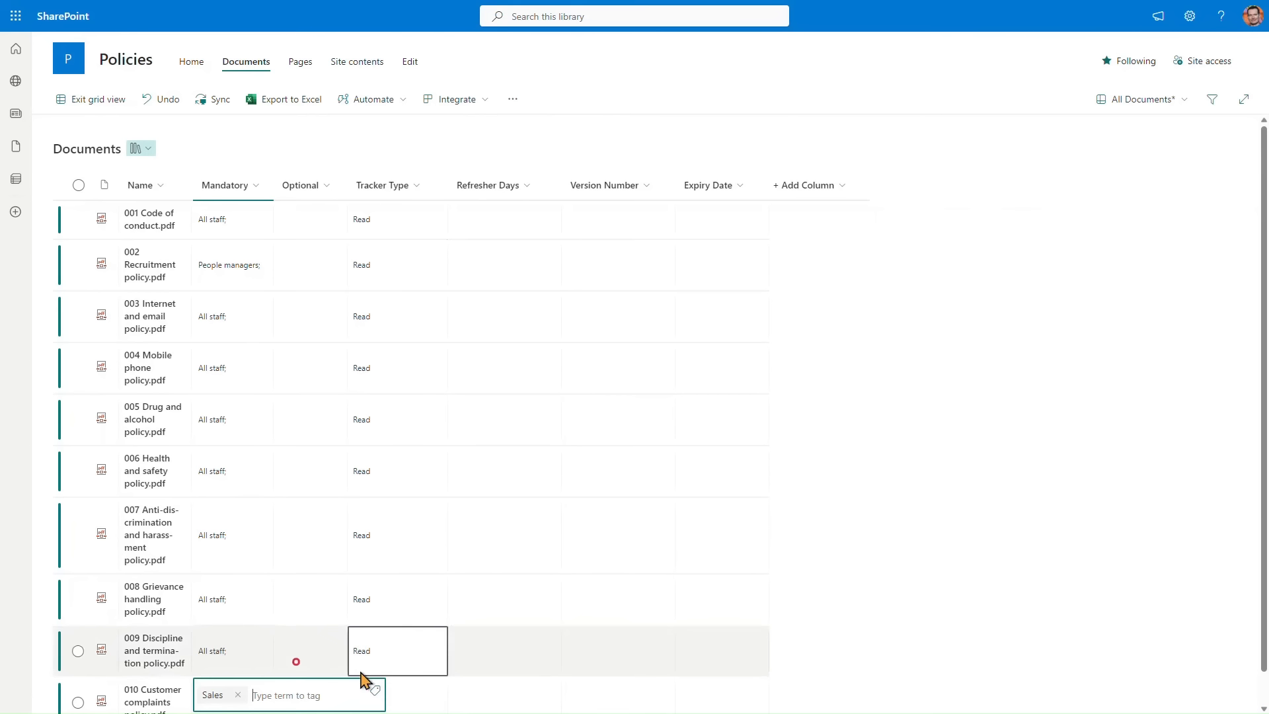
click(416, 693)
click(415, 694)
text(read)
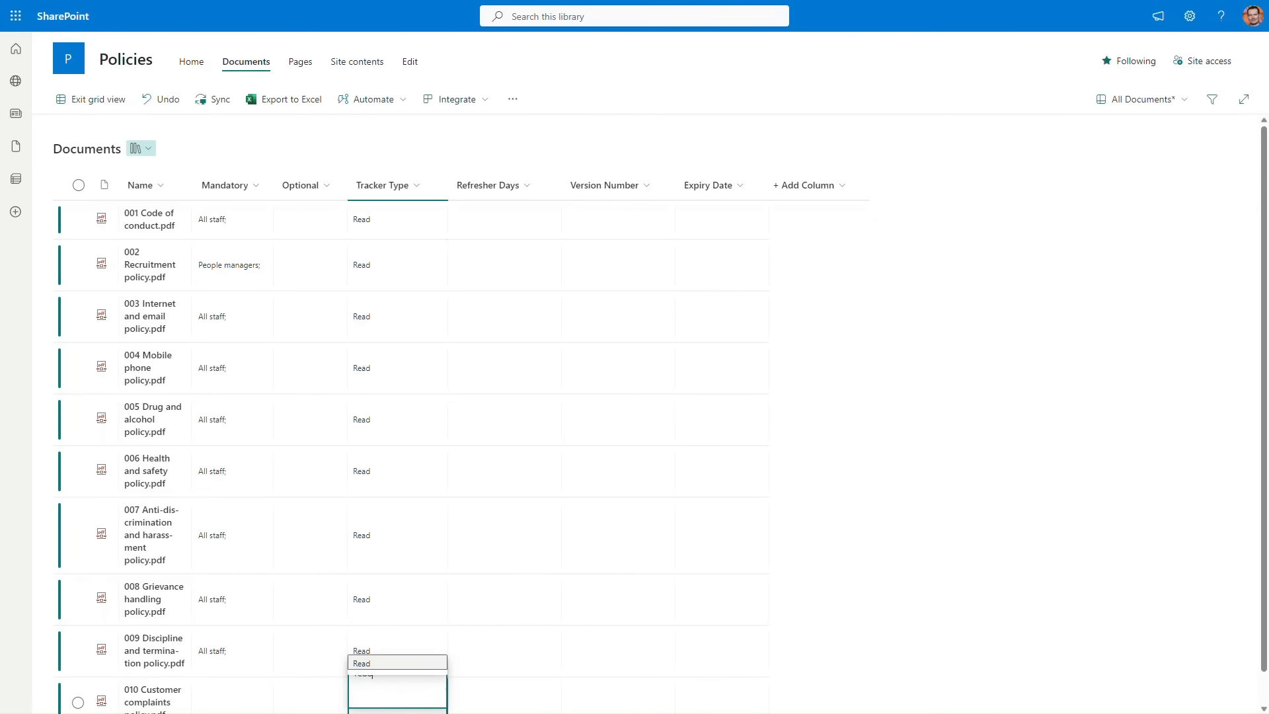
click(416, 664)
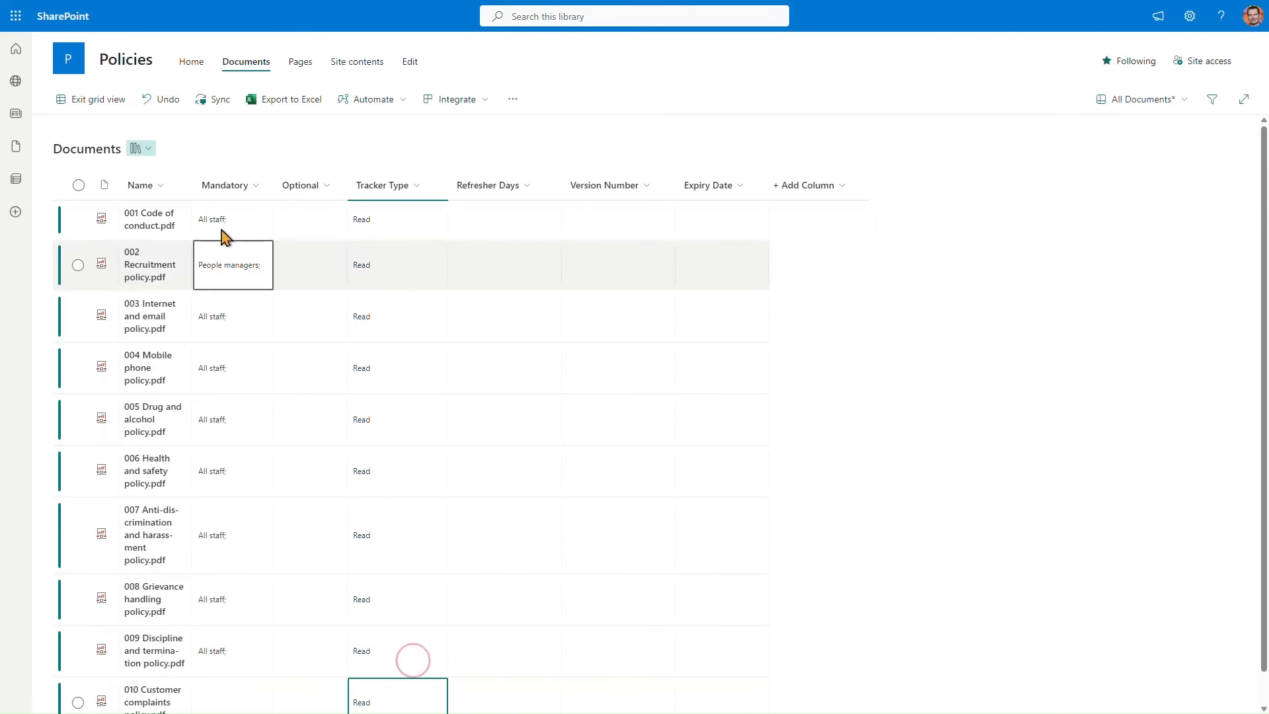
click(115, 105)
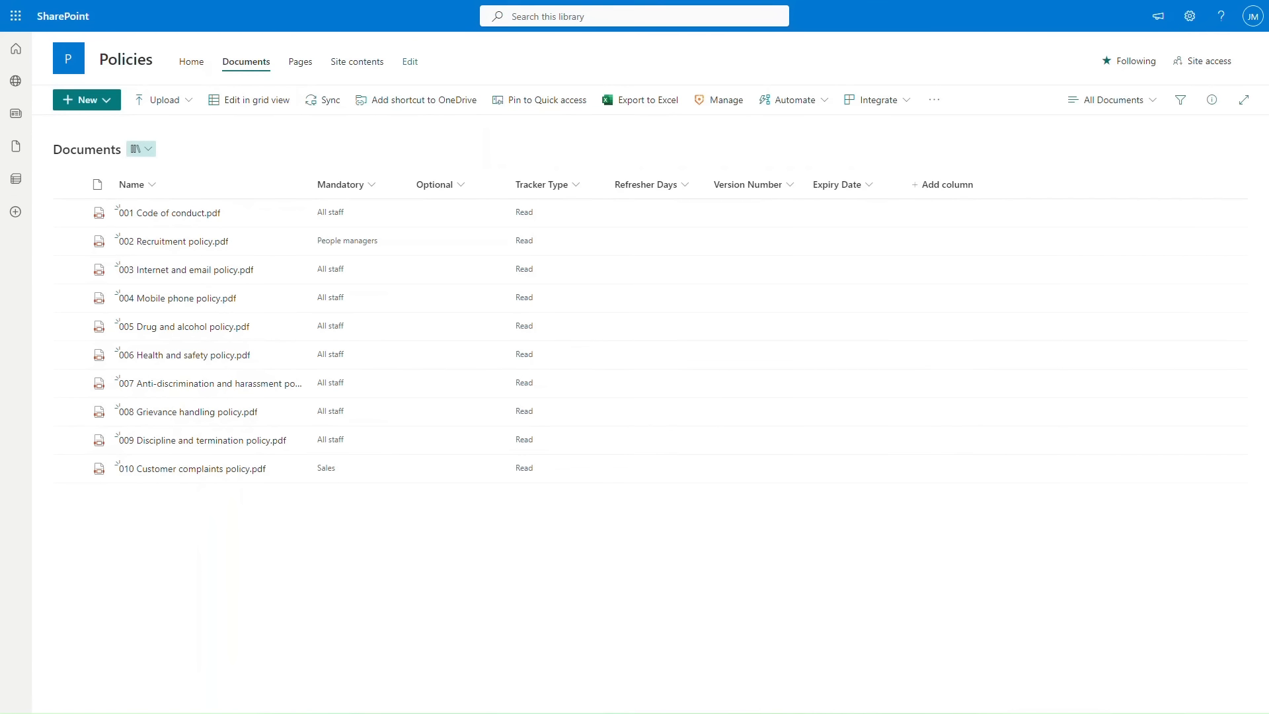
Step: Open the compliance management page from the Documents library and refresh the summary report details
click(726, 101)
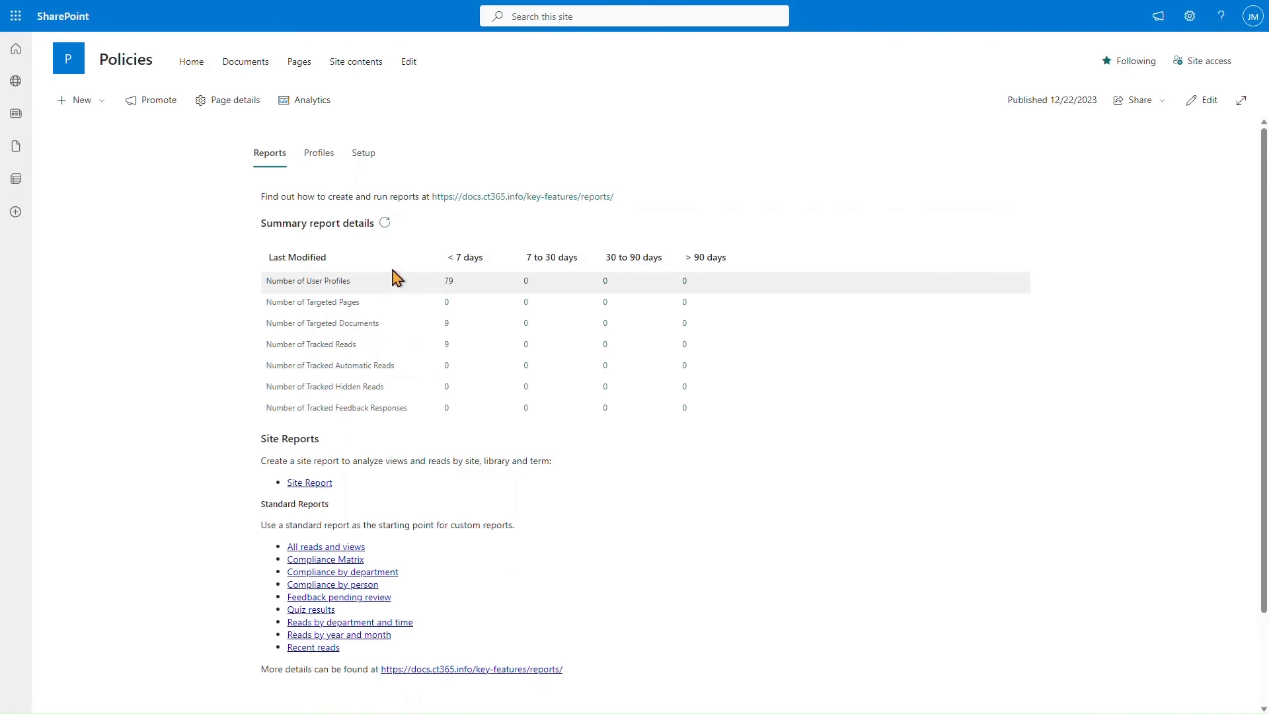
click(385, 223)
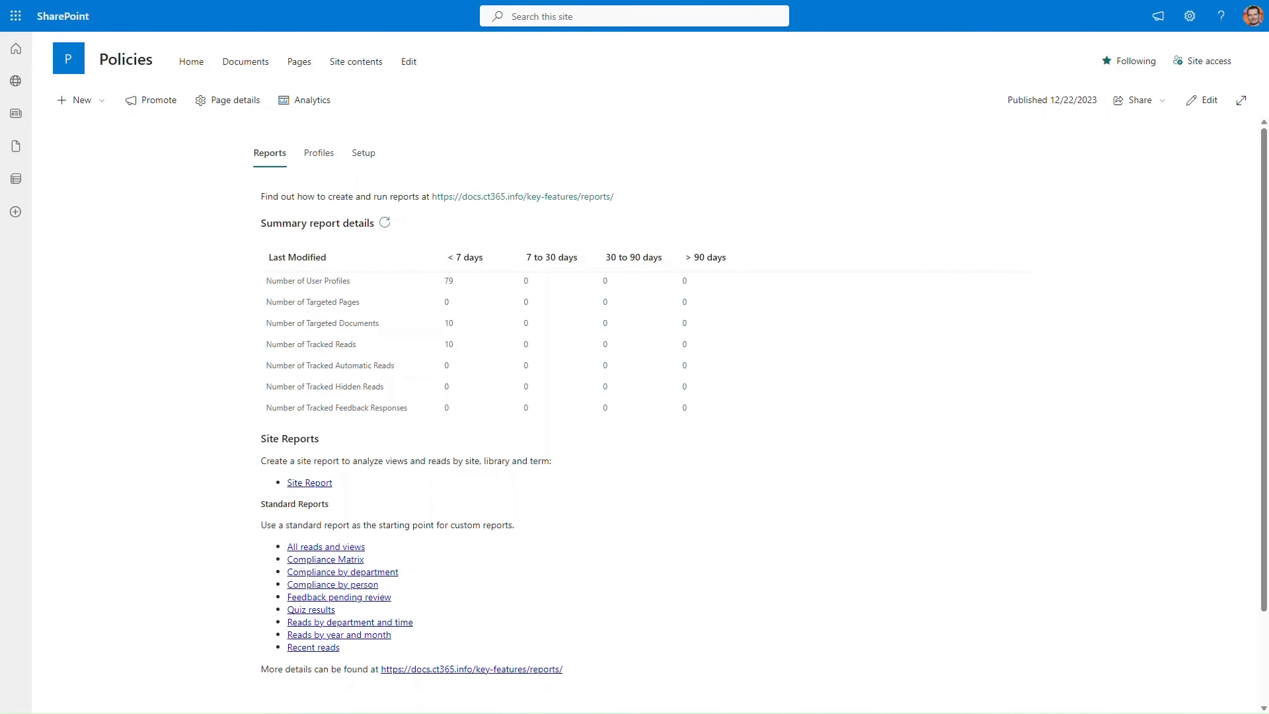
Step: Edit the site's Home page and add the CT365 My Reads web part to the first section
click(191, 63)
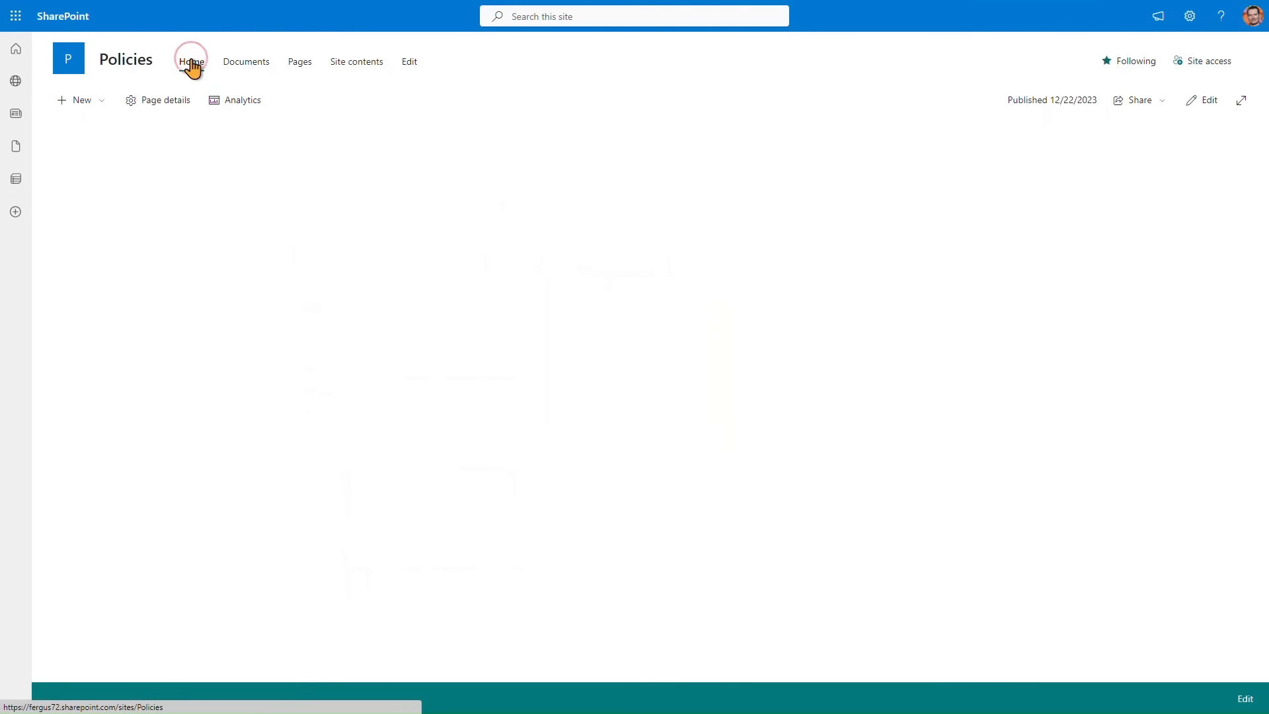
click(1211, 100)
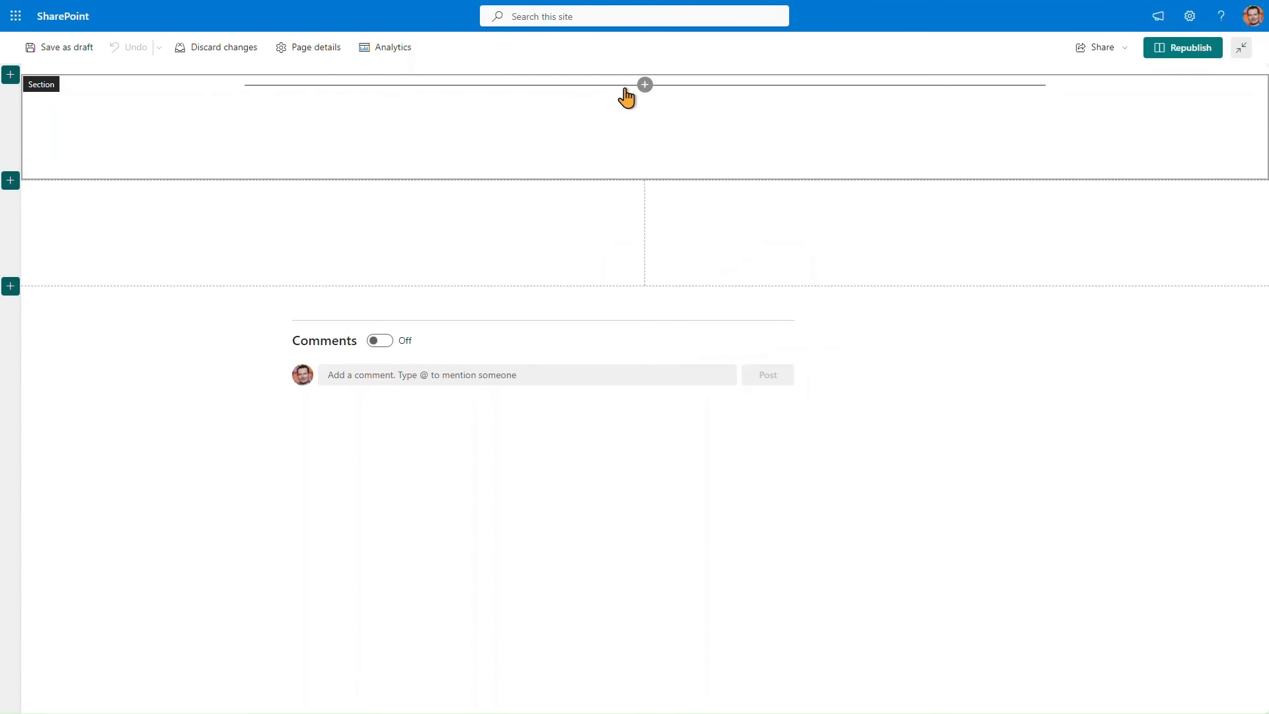
click(646, 86)
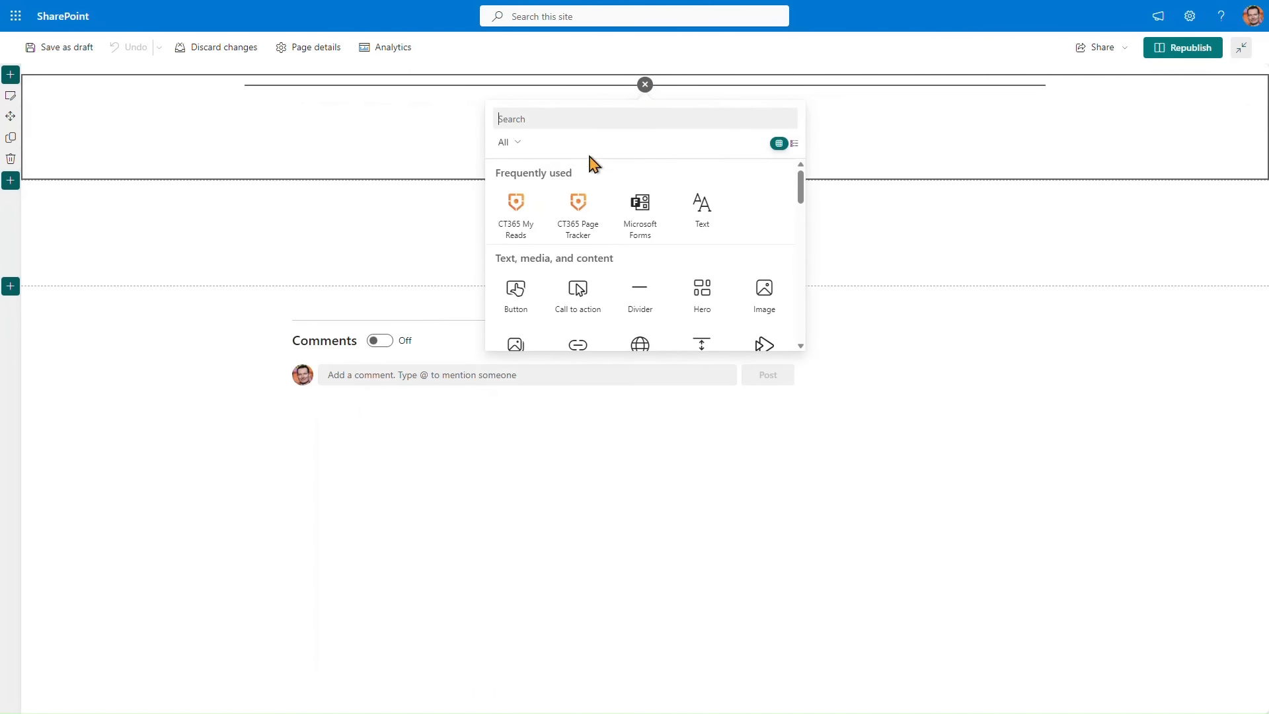
click(526, 215)
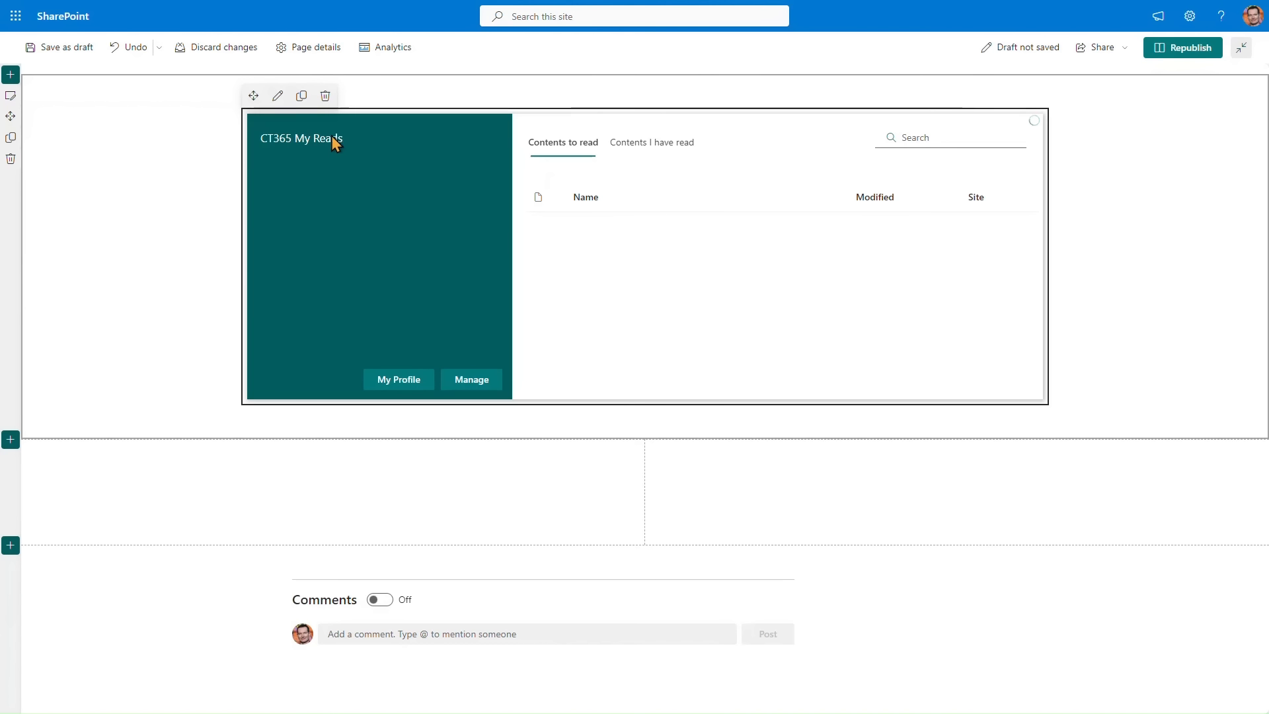
Step: Turn off the My Profile and Manage links in the CT365 My Reads web part's properties
click(277, 96)
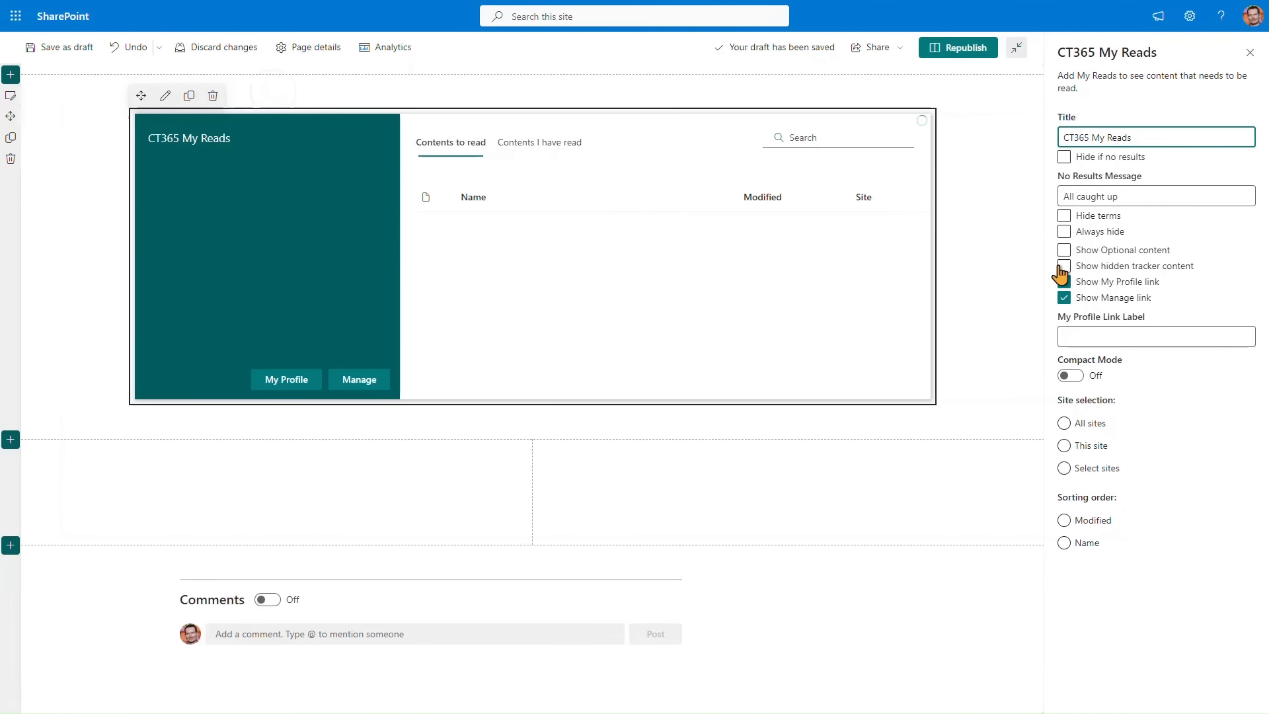
click(1107, 281)
click(1103, 299)
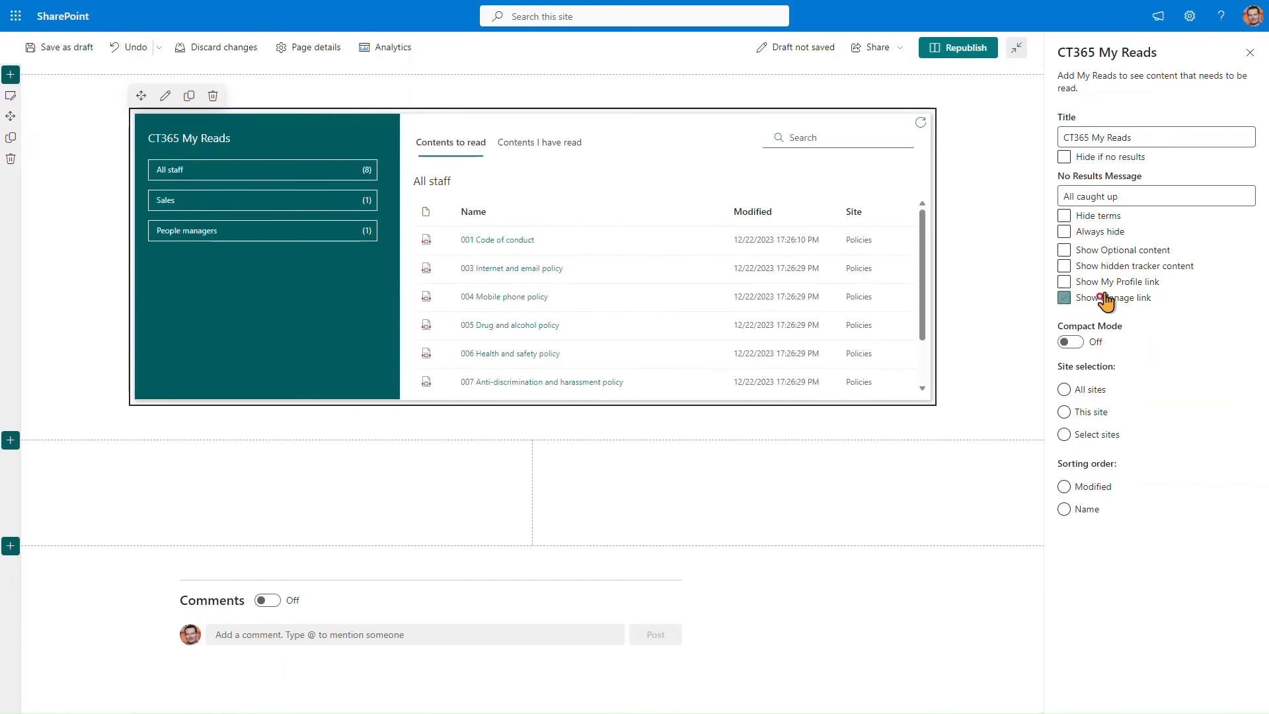
Step: Title the CT365 My Reads web part "Essential reading" and republish the Home page
triple_click(1141, 138)
text(E)
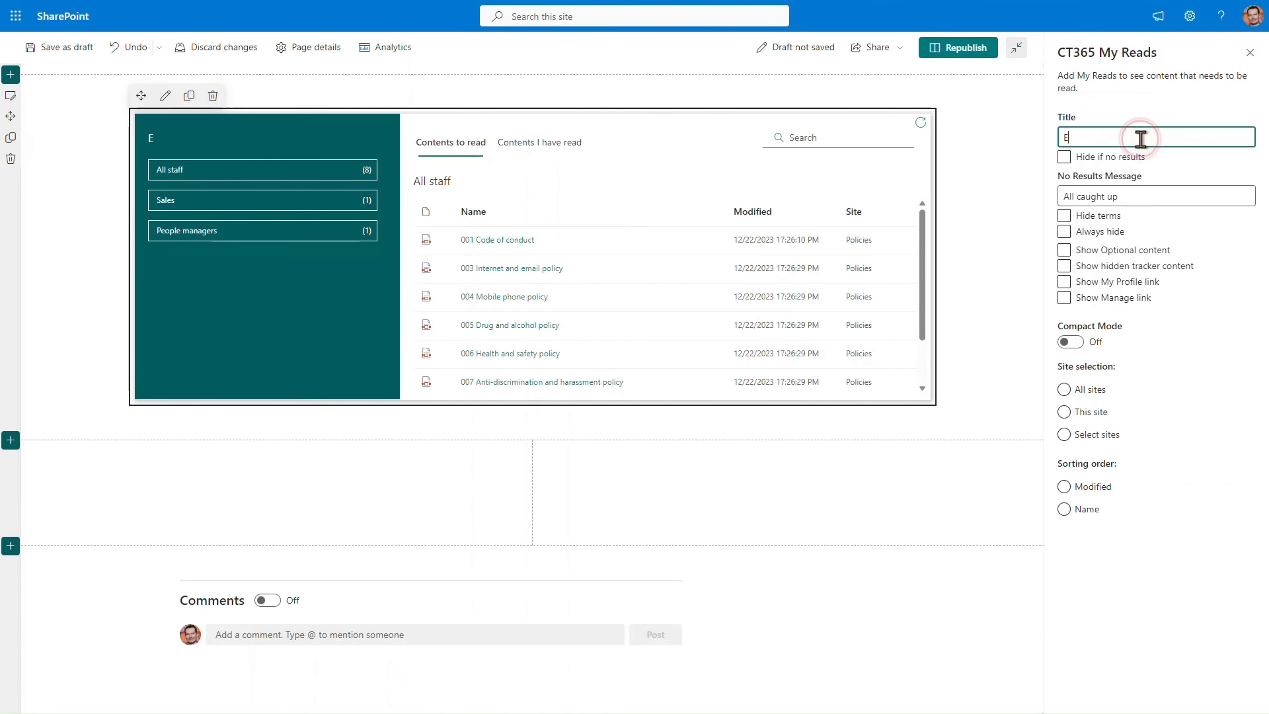
text(ssential re)
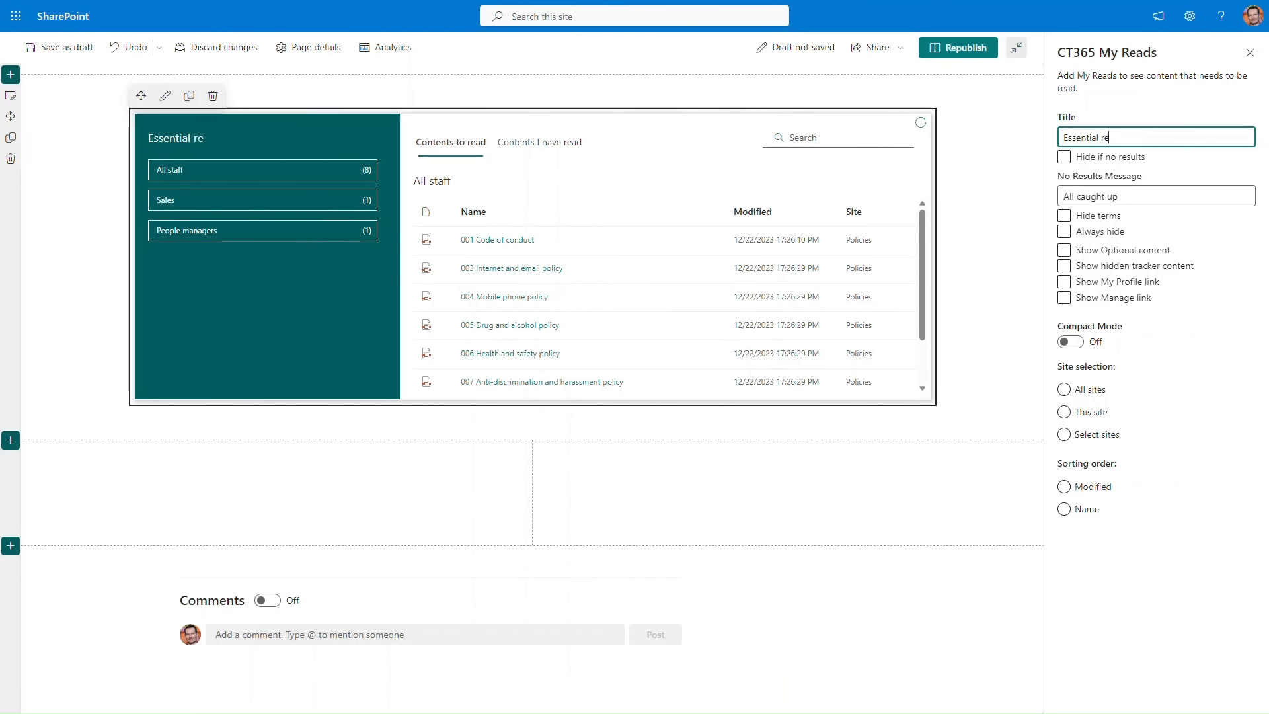
text(ading)
click(978, 51)
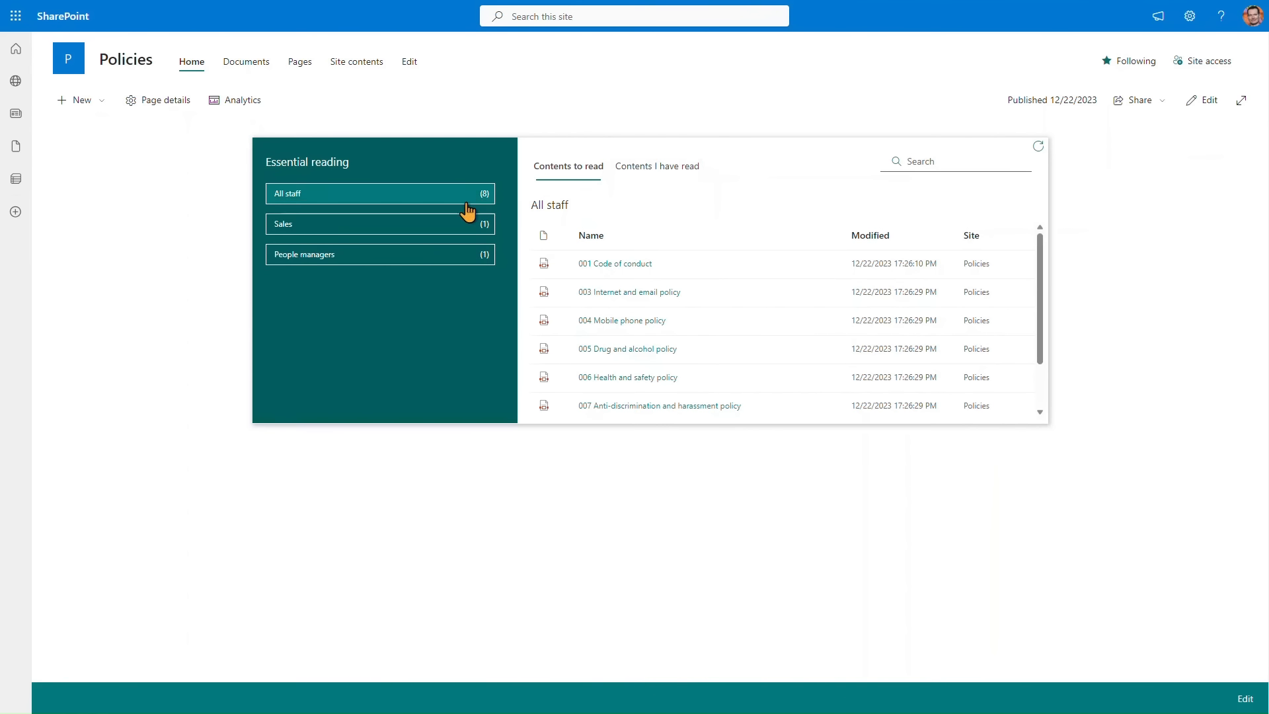
Step: View the Sales and People managers reading lists, and open 002 Recruitment policy from the latter to confirm it as read
click(438, 222)
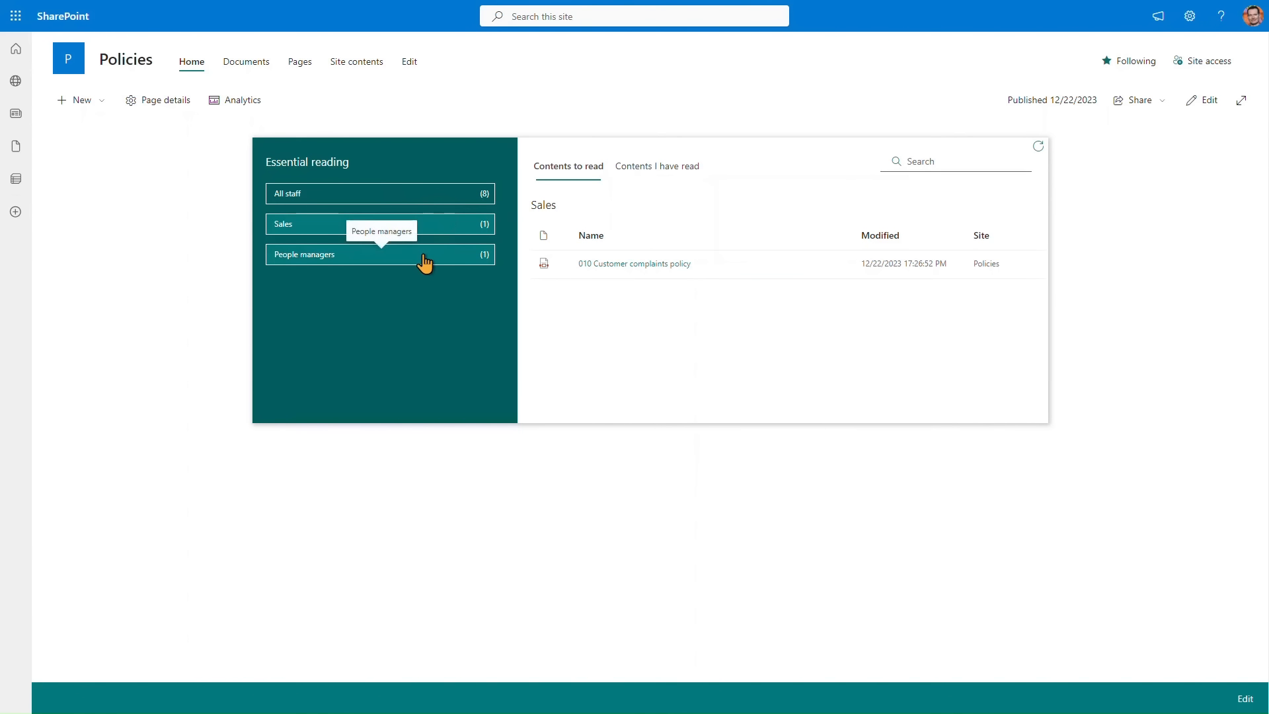
click(425, 253)
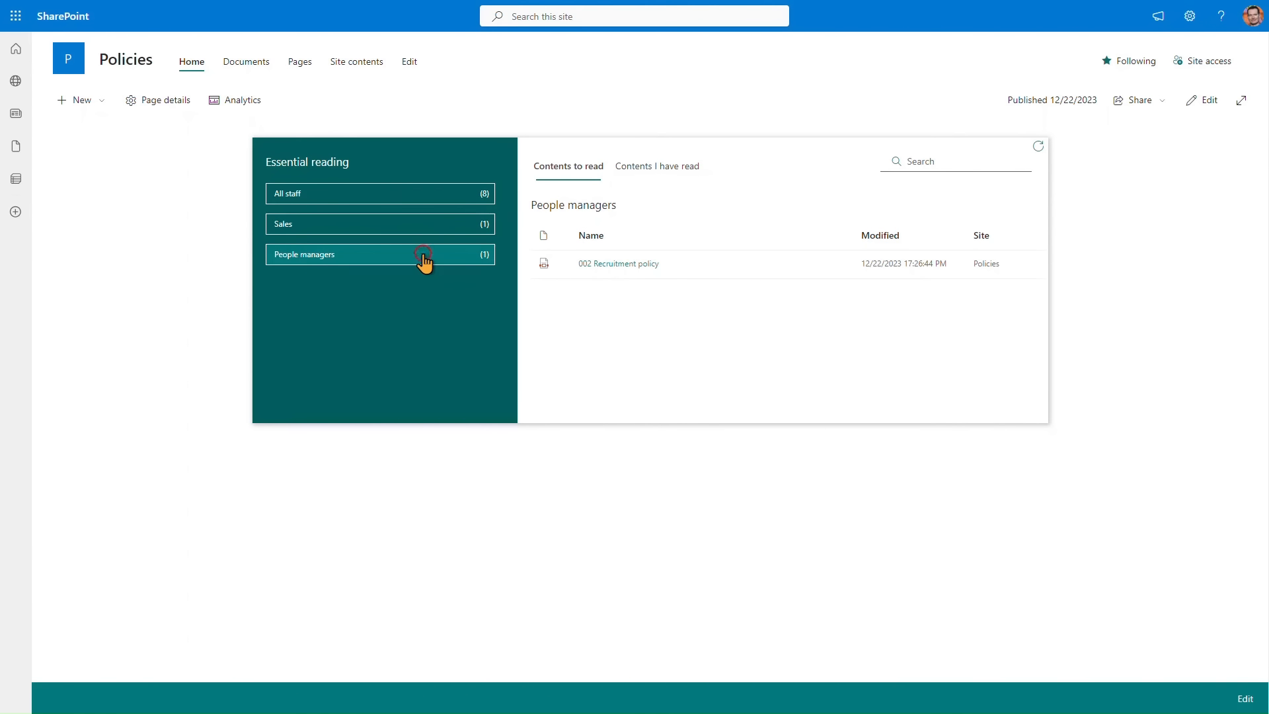
click(616, 265)
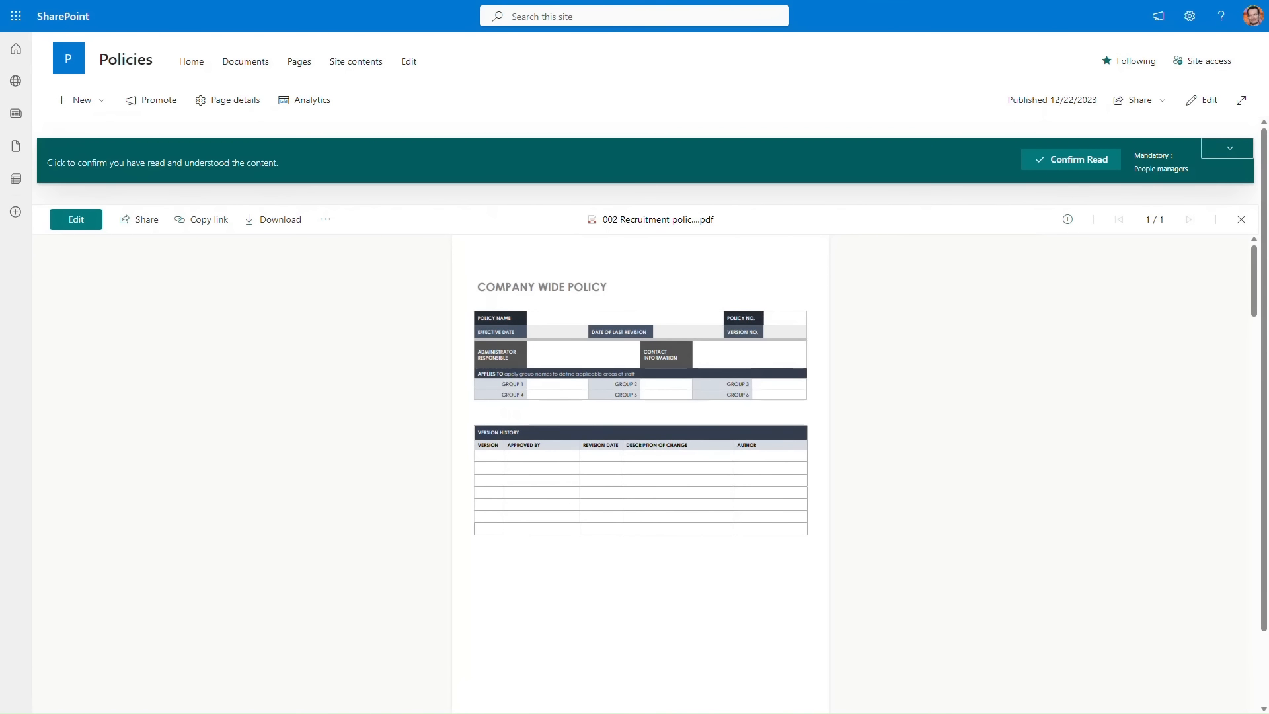
click(1061, 164)
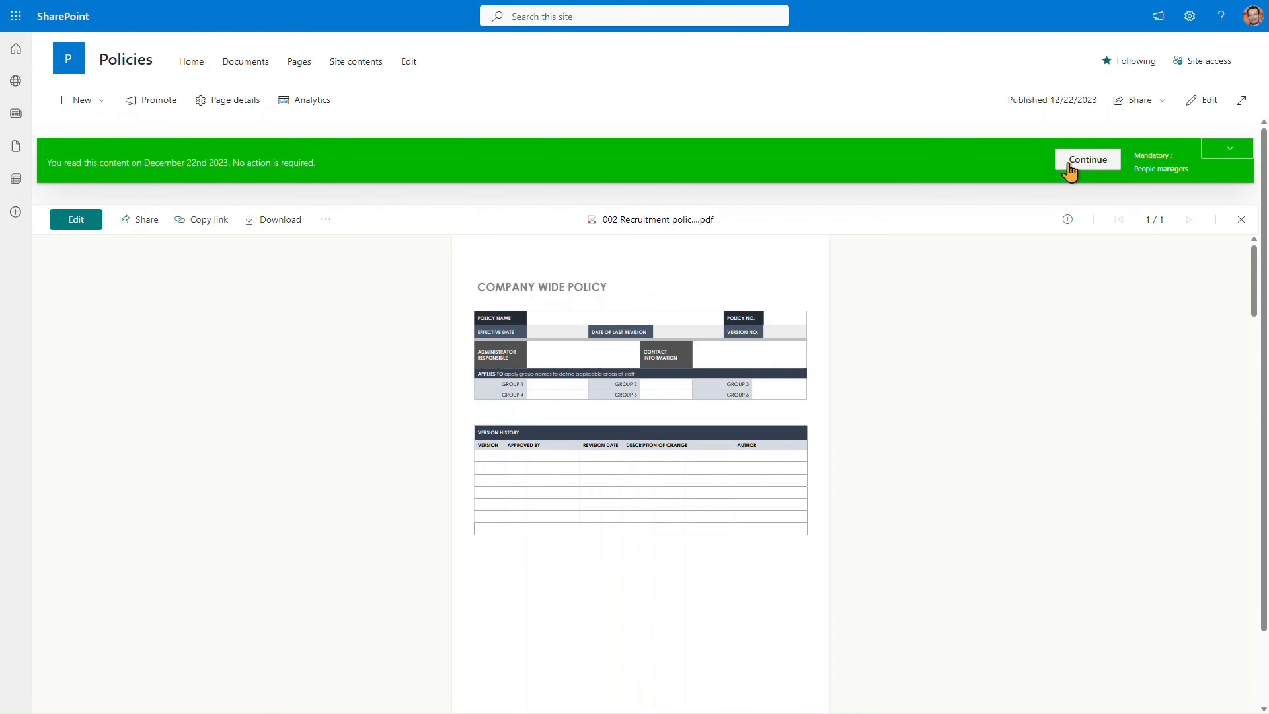
click(1069, 164)
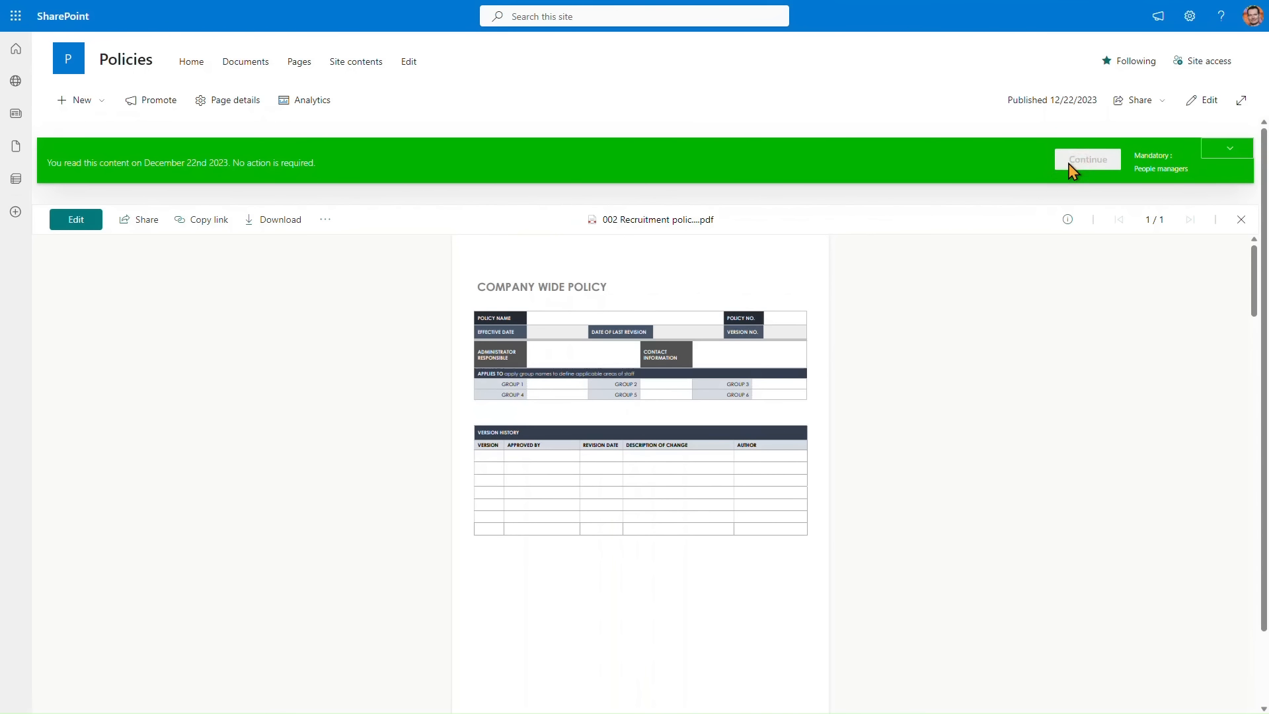